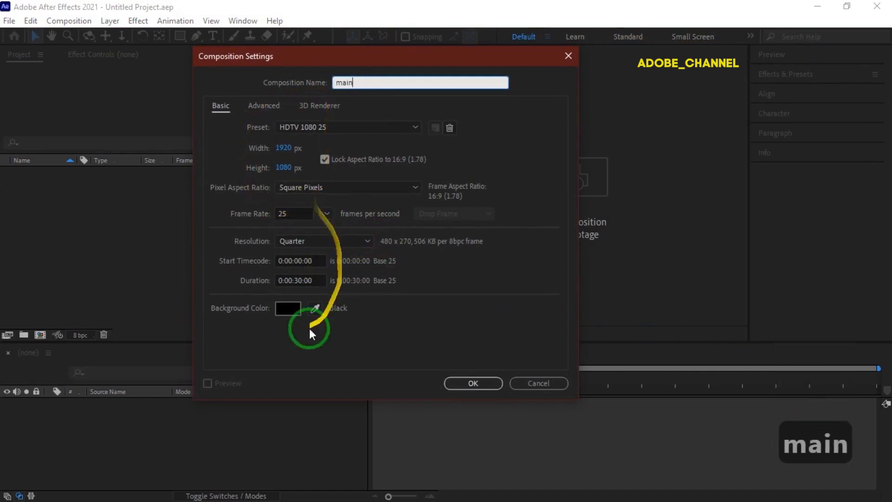
Create the composition named main and add a new solid layer named main to it.
left_click(472, 383)
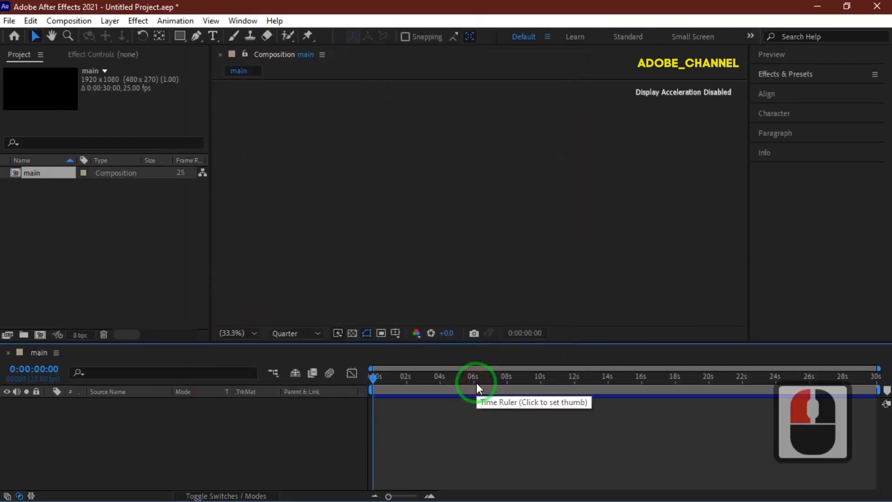
right_click(193, 425)
mouse_move(224, 276)
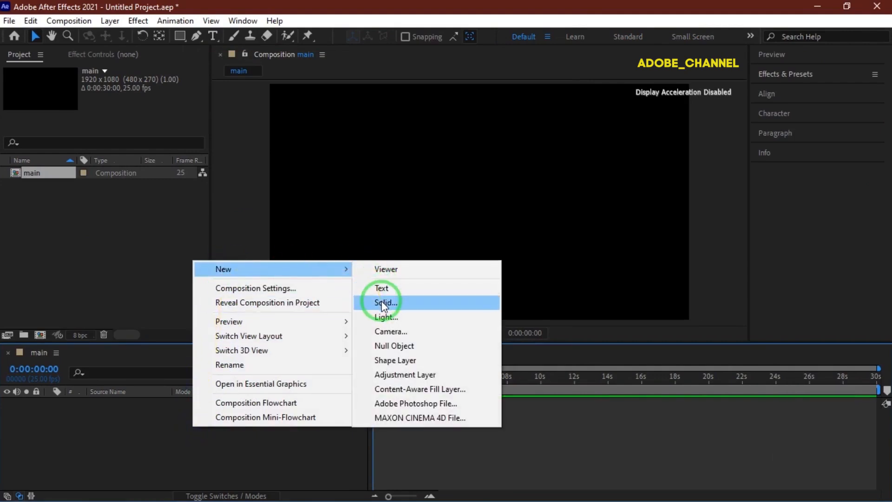
left_click(380, 302)
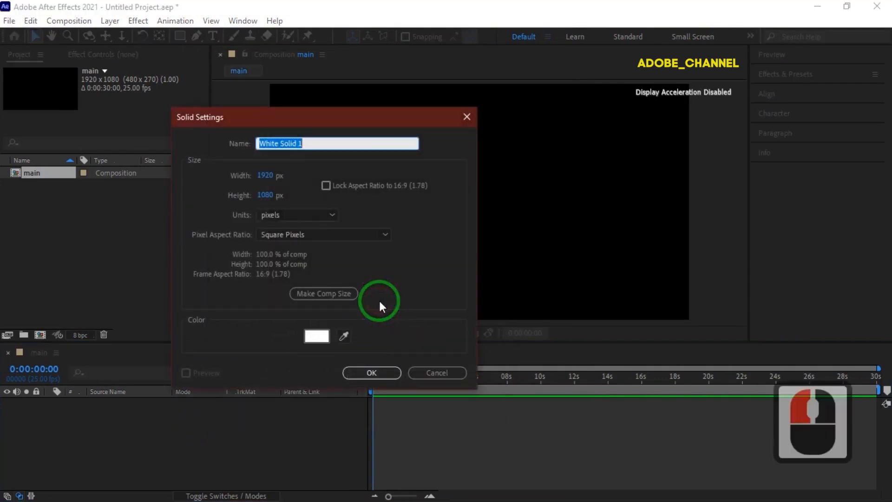
type("main")
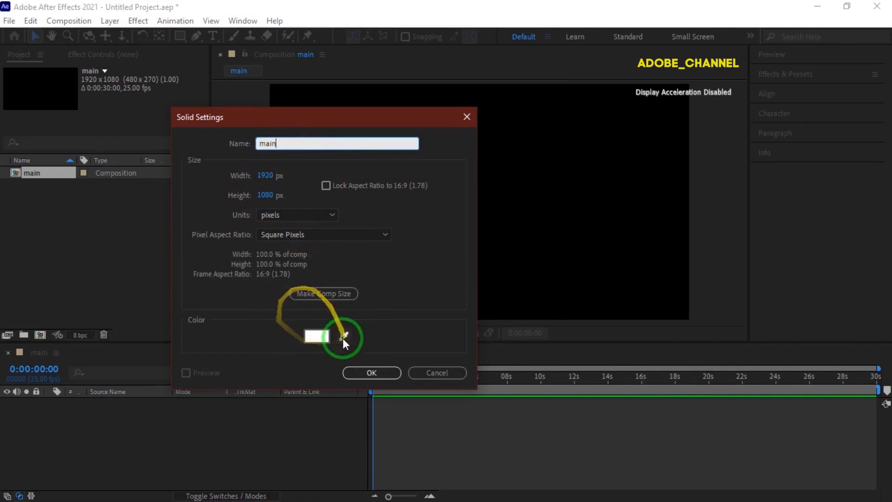
left_click(376, 373)
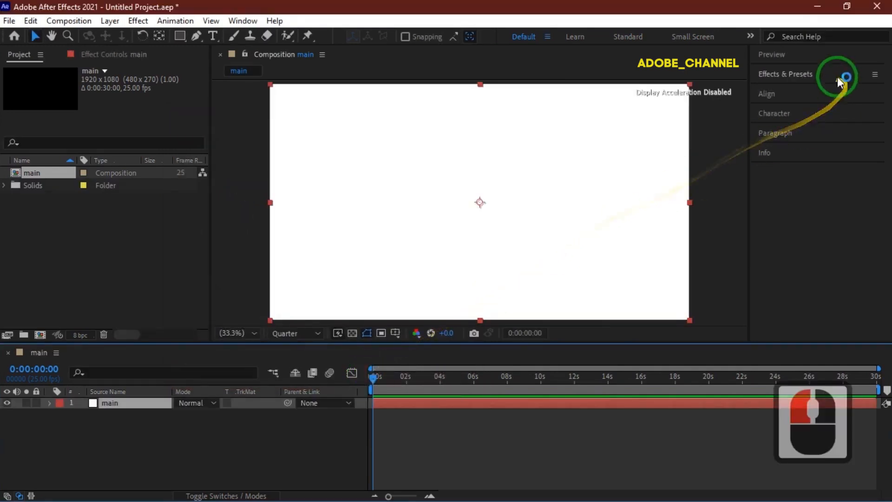
Search the effects for fracta and apply Fractal Noise to the solid layer.
left_click(824, 75)
left_click(792, 90)
left_click(792, 91)
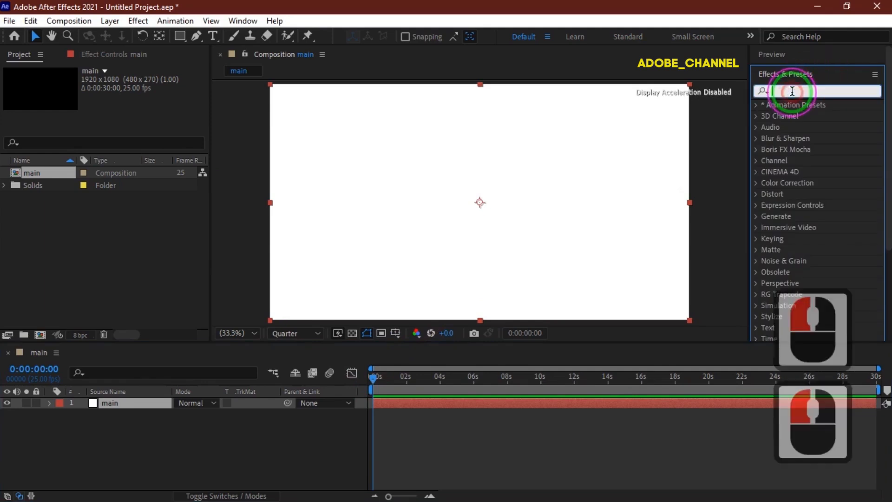
type("fracta")
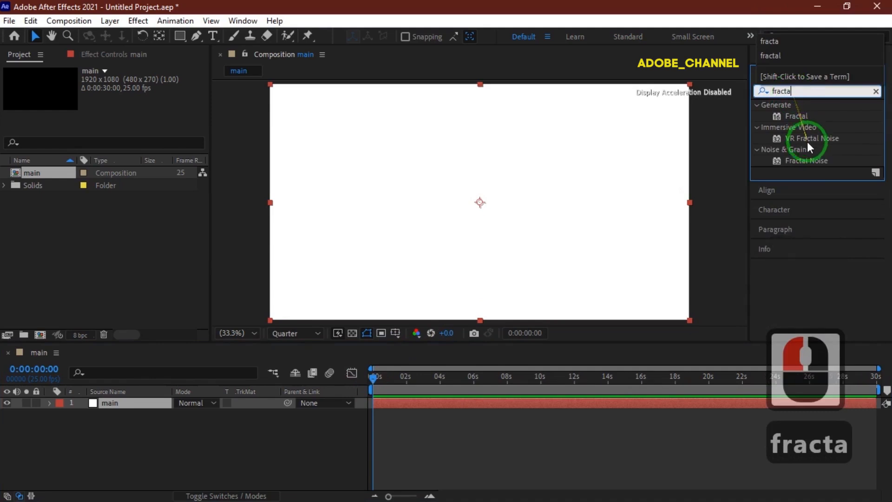
double_click(807, 160)
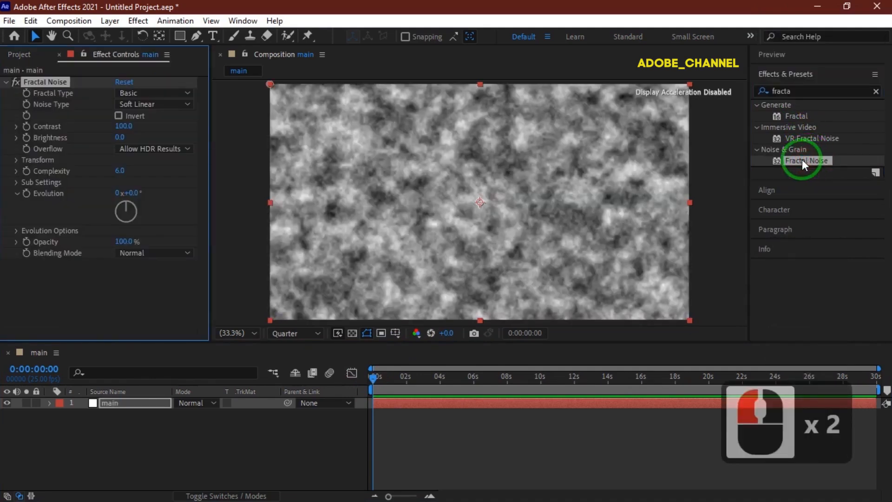
Set the Fractal Noise type to Smeary and the noise type to Spline.
left_click(182, 94)
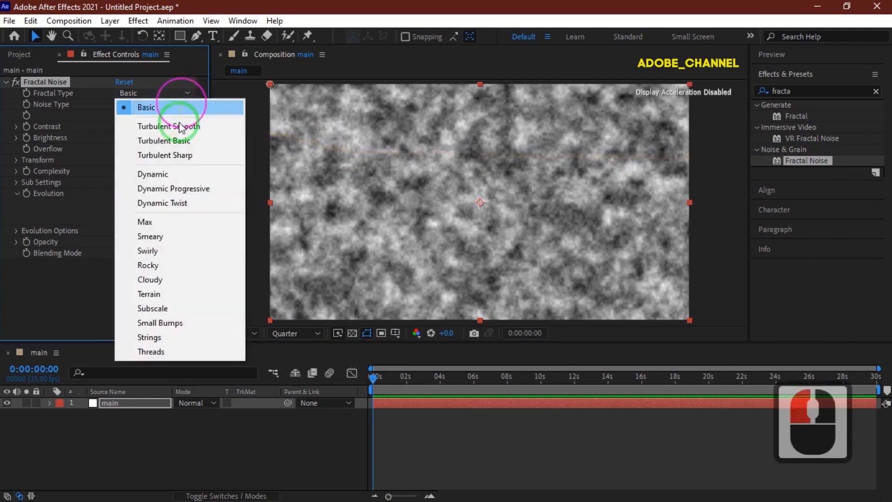
left_click(158, 236)
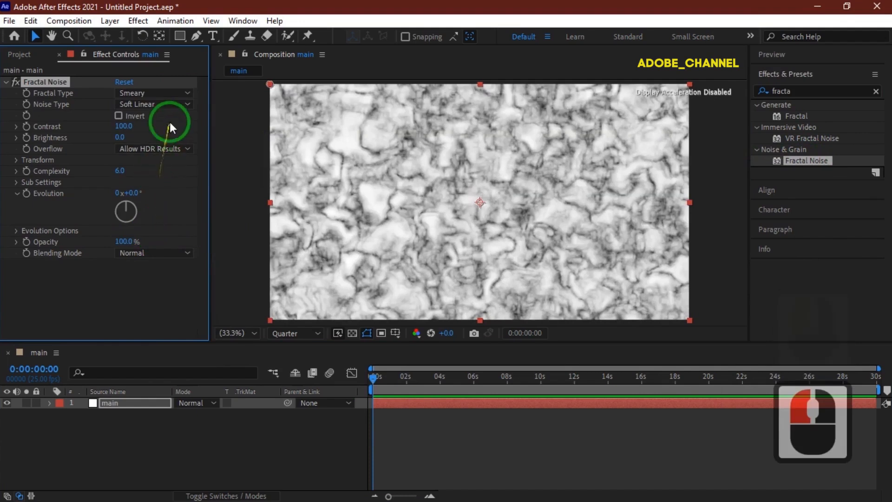
left_click(184, 105)
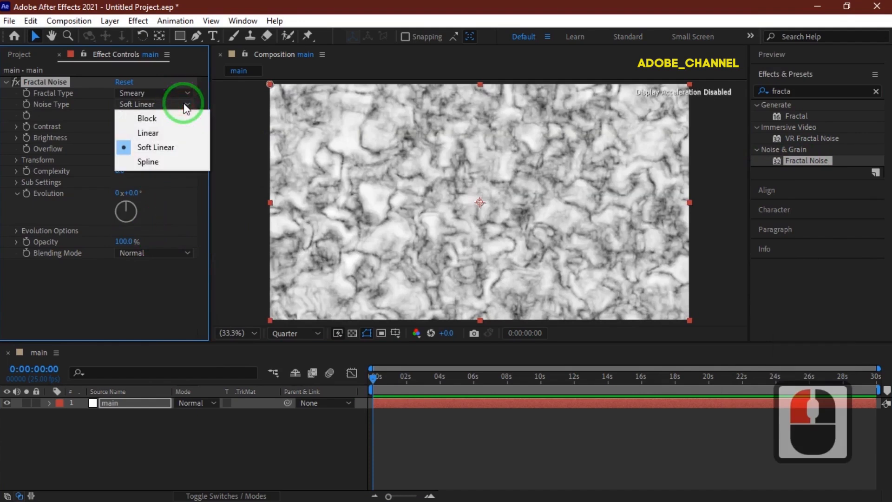
left_click(171, 166)
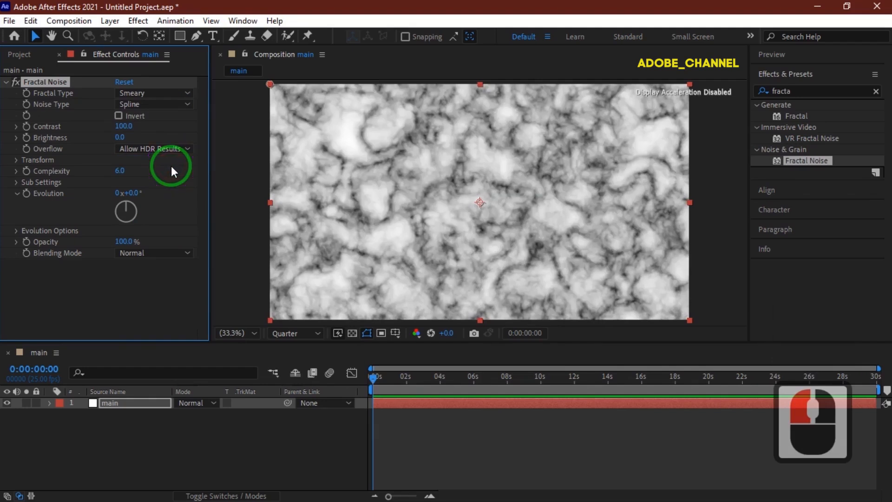
Set the Fractal Noise complexity to 1.
left_click(119, 171)
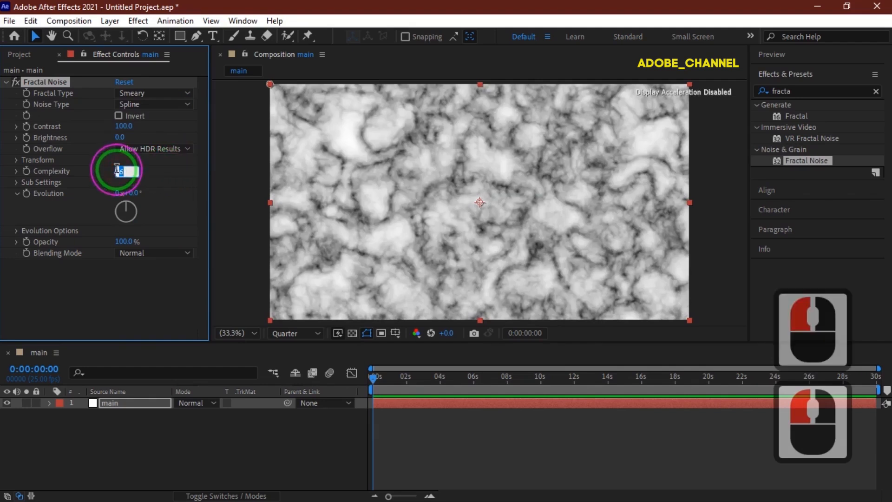
type("1")
key("Return")
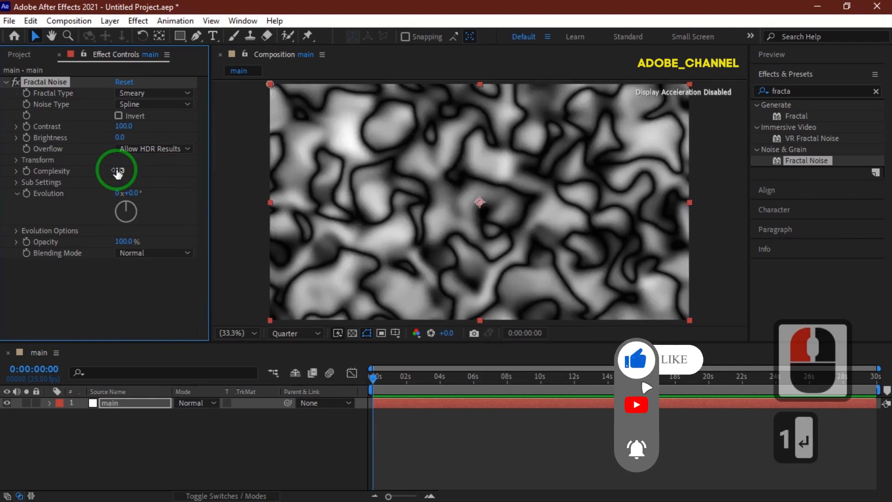
Add the expression time*100 to the Evolution property.
left_click(29, 191, "alt")
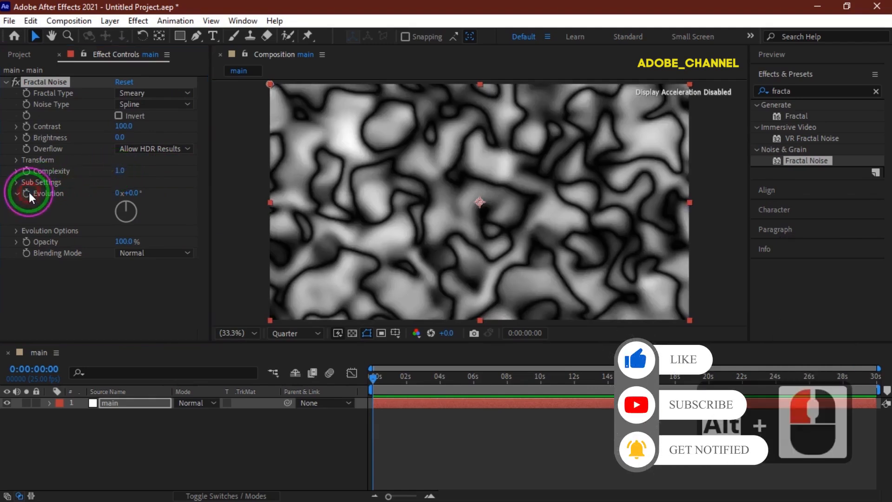
type("t")
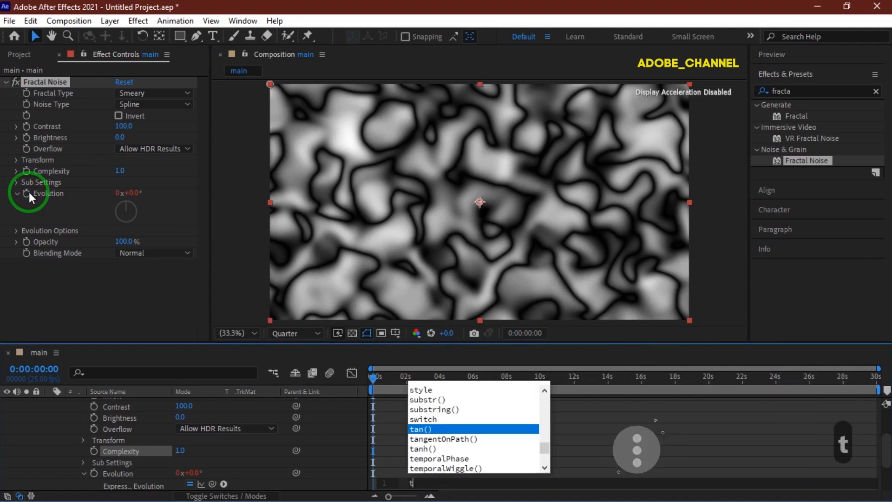
type("ime")
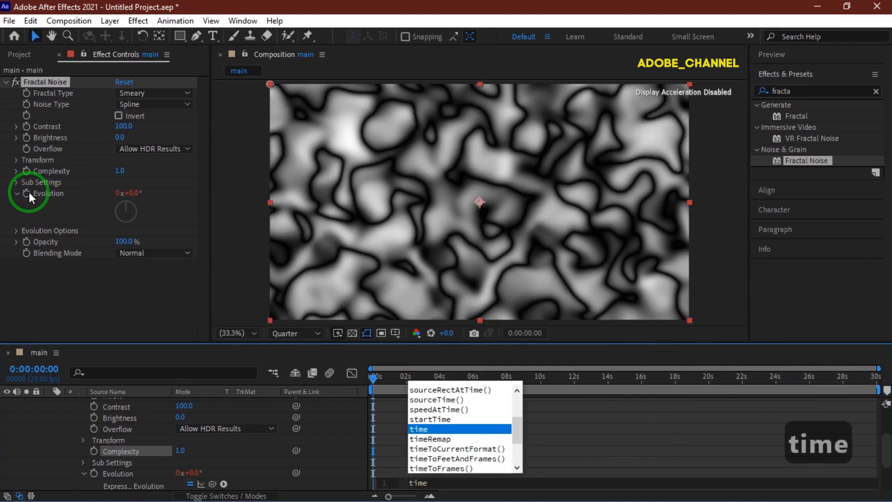
type("*100")
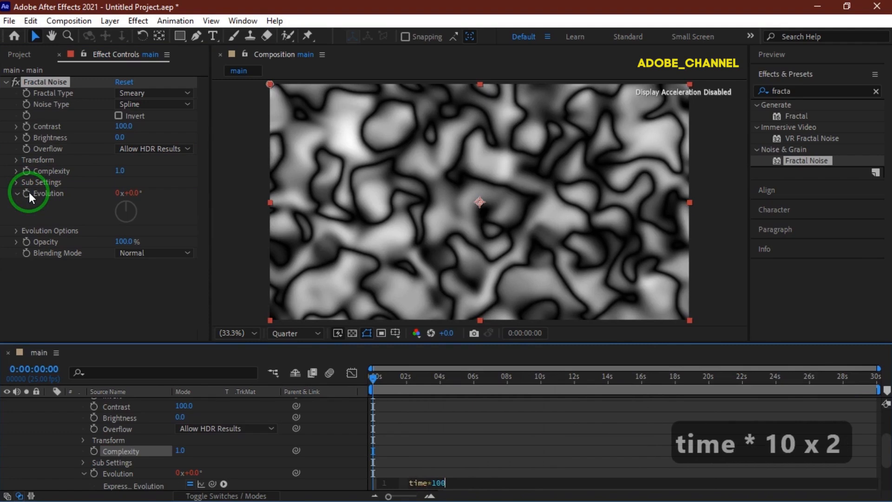
key("Return")
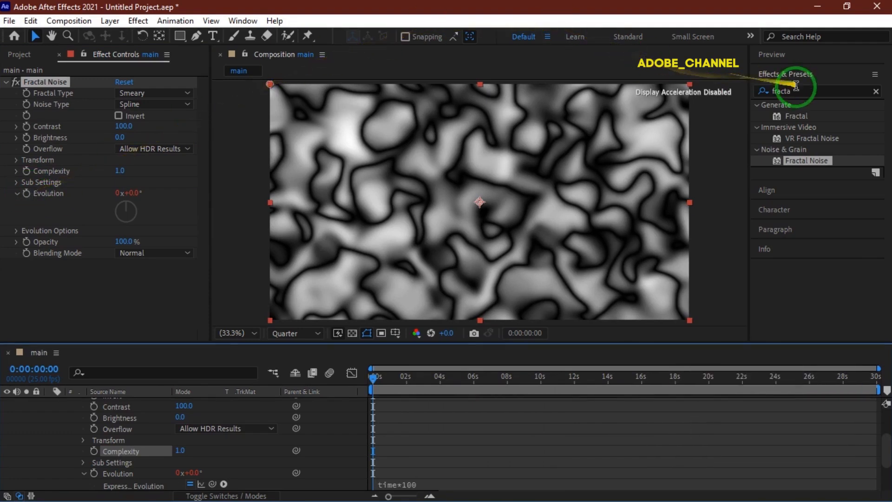
Search for cc ton, apply CC Toner to the layer and set its tones to Pentone.
left_click_drag(796, 90, 765, 99)
type("c")
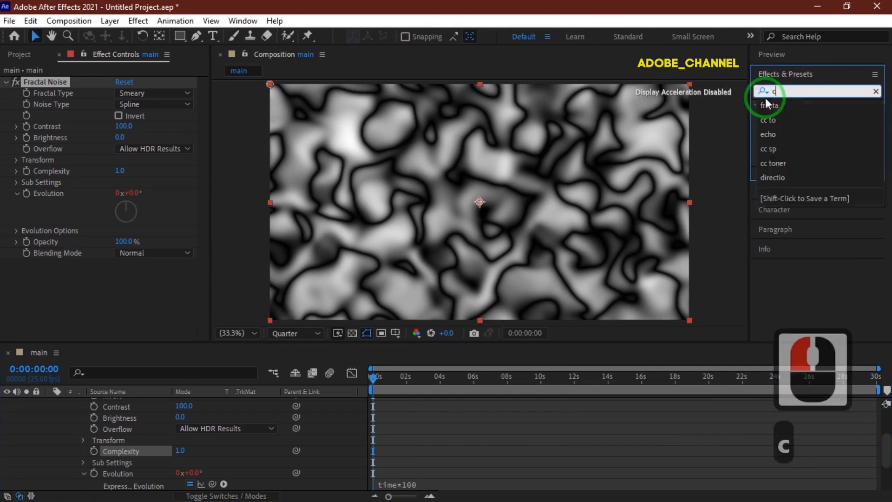
type("c ton")
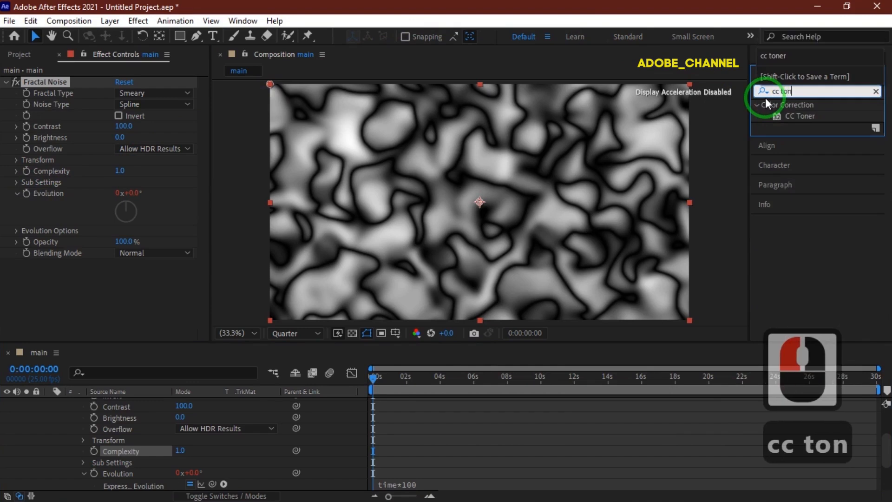
double_click(807, 115)
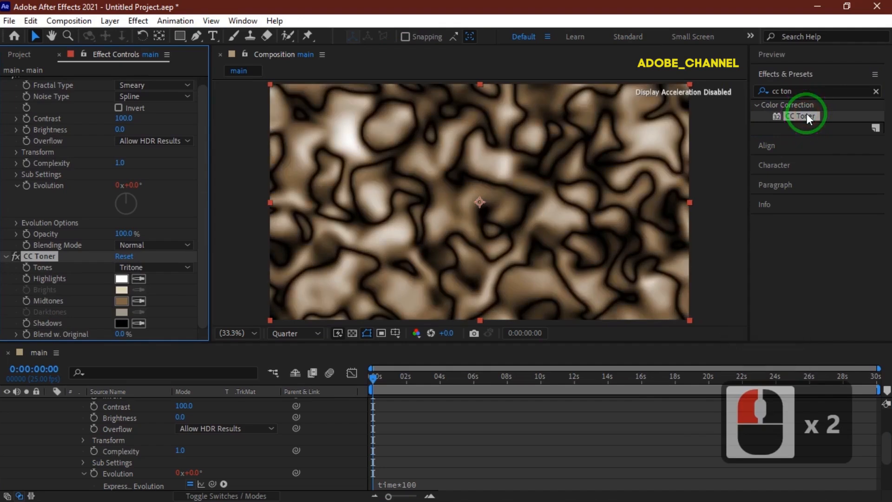
left_click(185, 268)
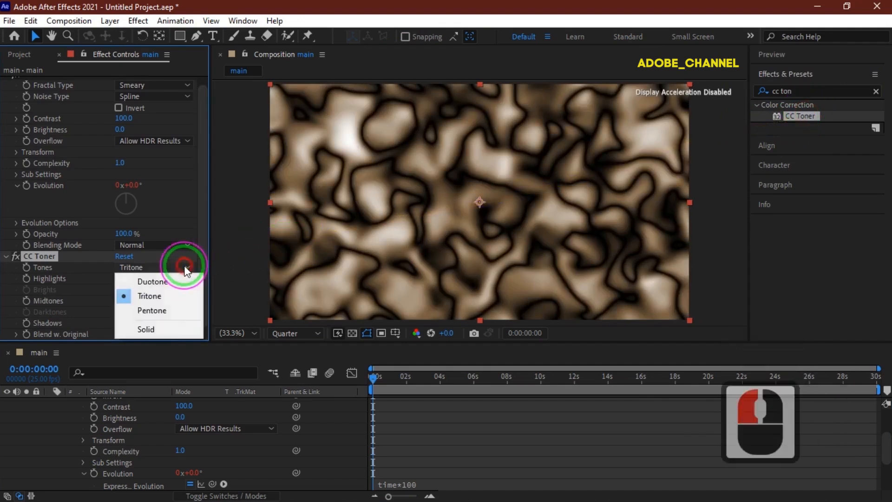
left_click(160, 313)
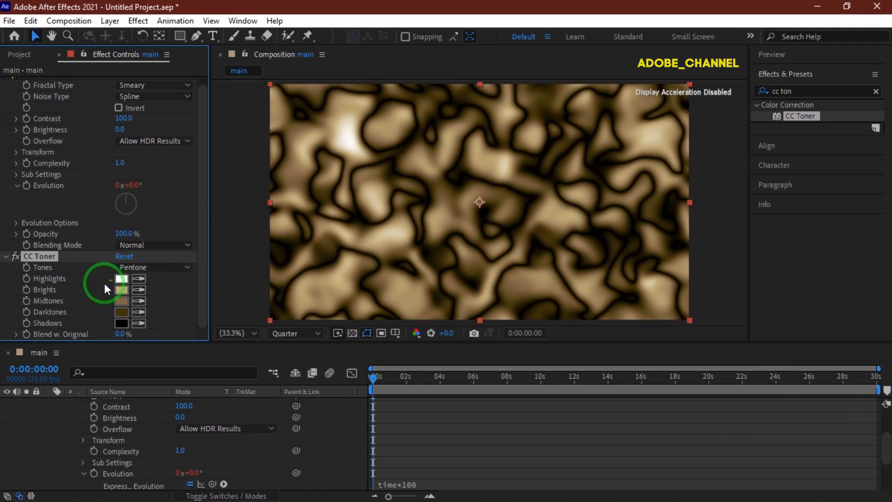
Set the CC Toner Brights color to ED1250.
left_click(124, 289)
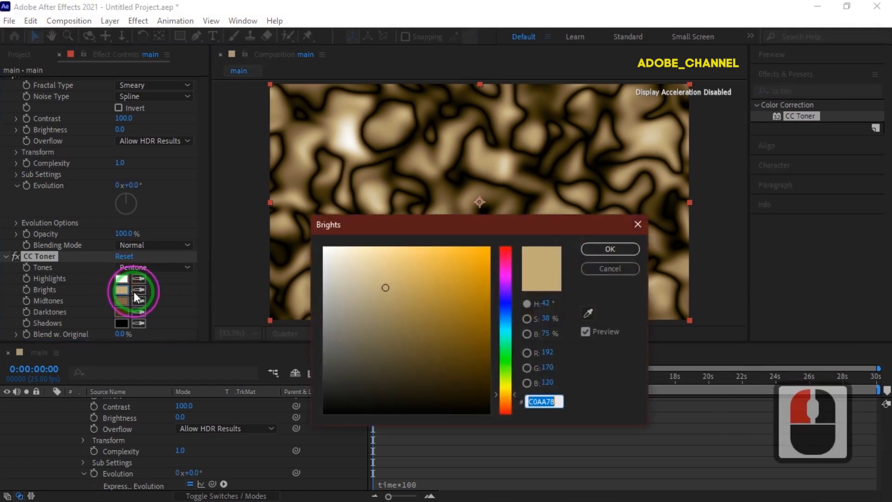
type("E")
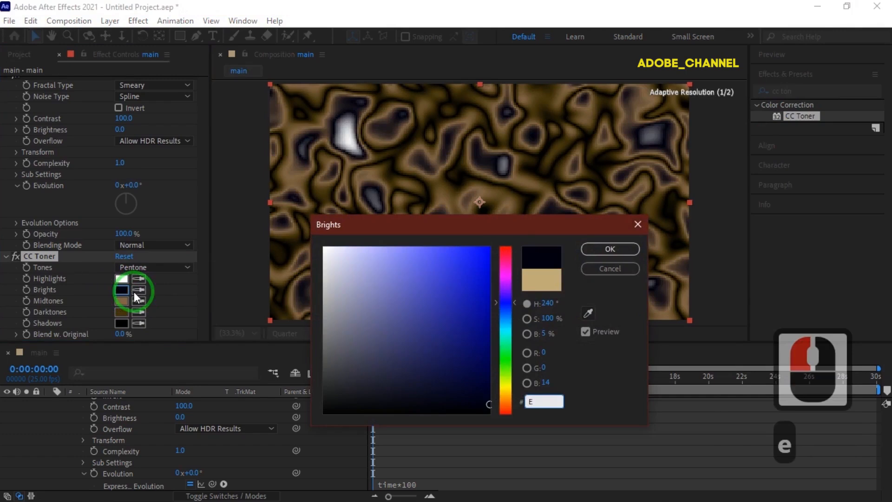
type("D1250")
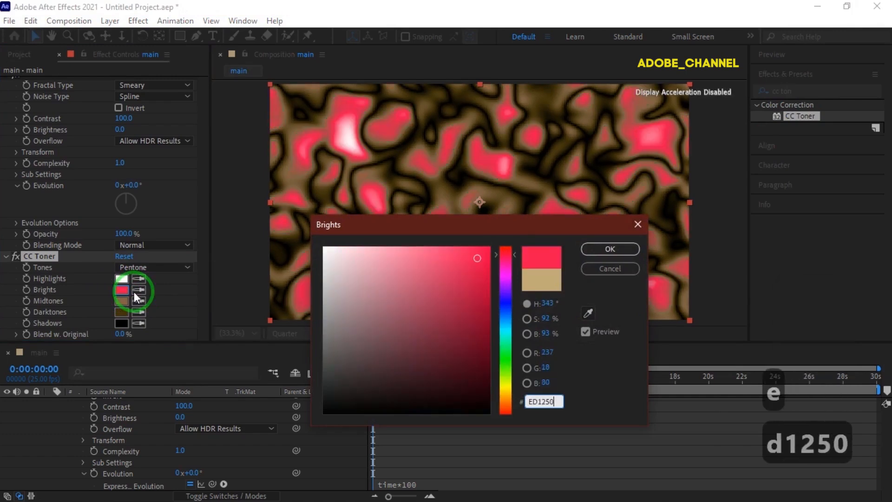
key("Return")
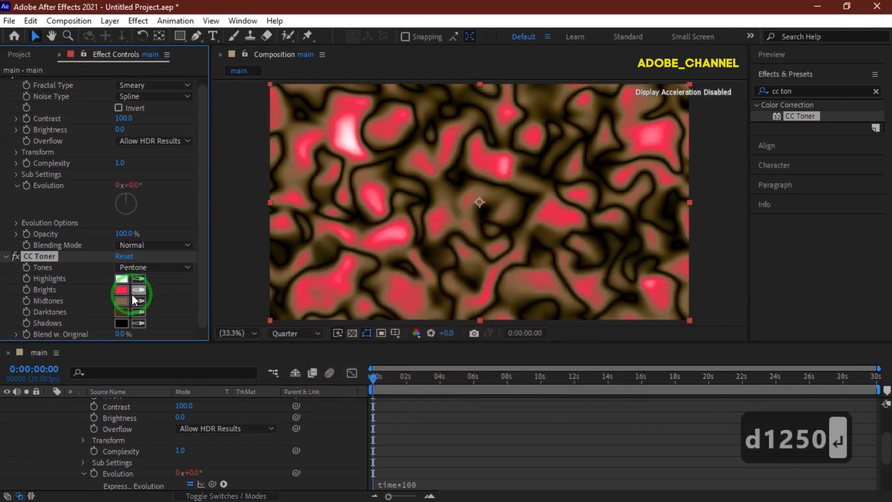
Set the CC Toner Darktones color to 020832.
left_click(123, 312)
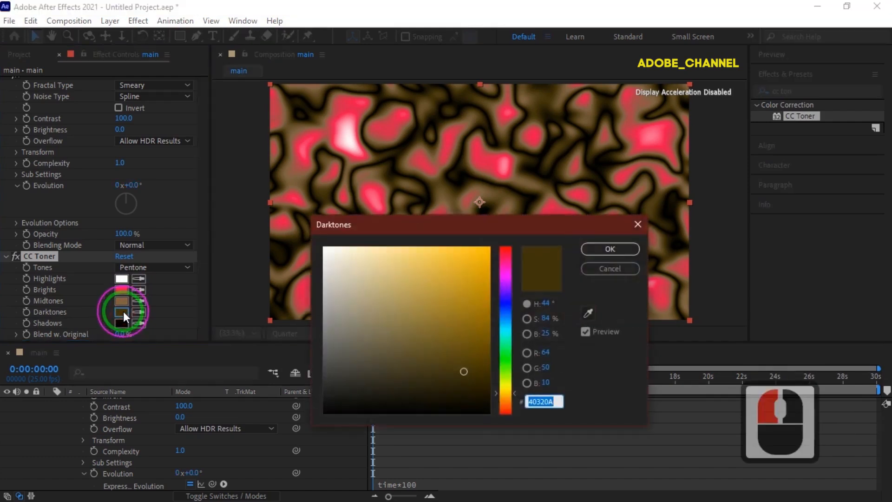
type("020")
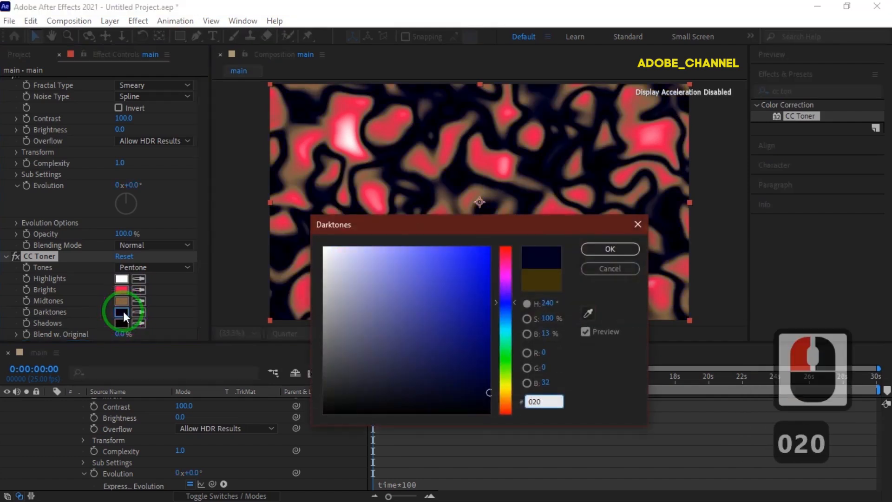
type("832")
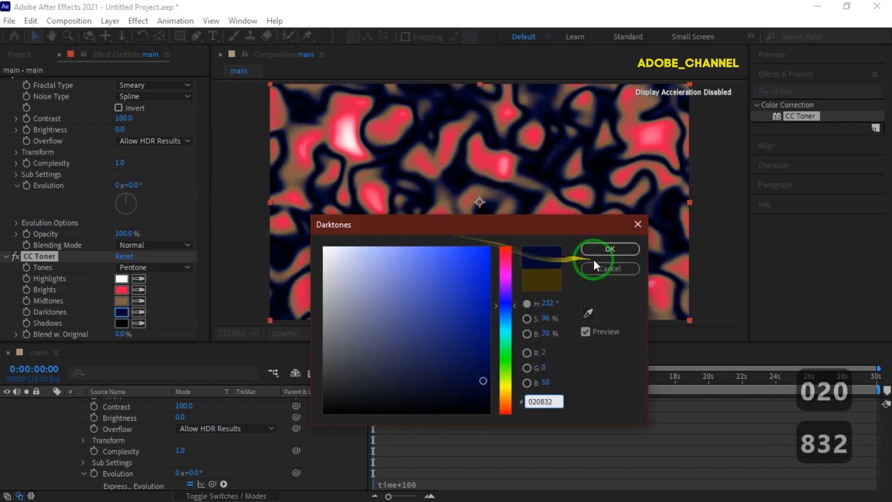
left_click(610, 249)
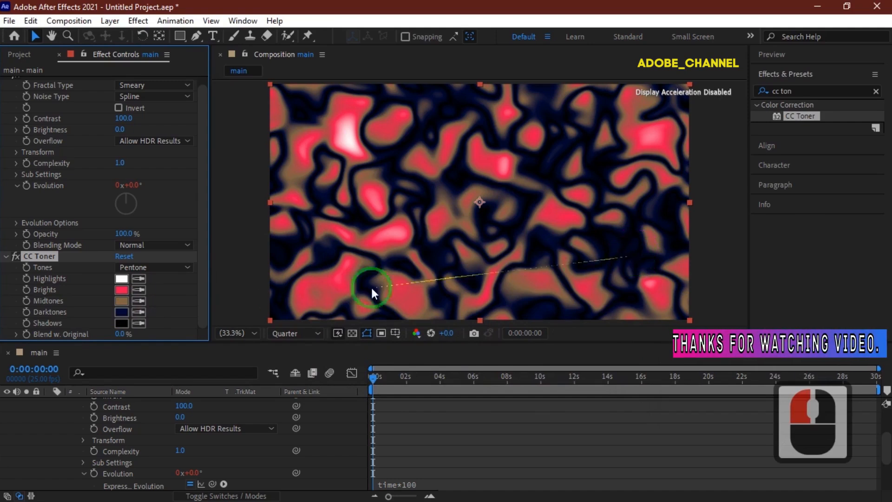
Move to 0:00:06:00 and turn on keyframing for the CC Toner Midtones and Shadows colors.
left_click(35, 368)
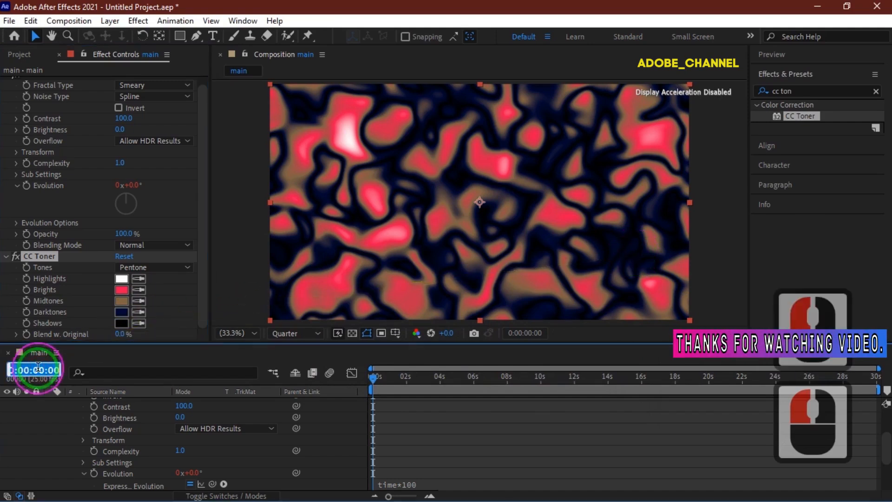
type("60")
key("Return")
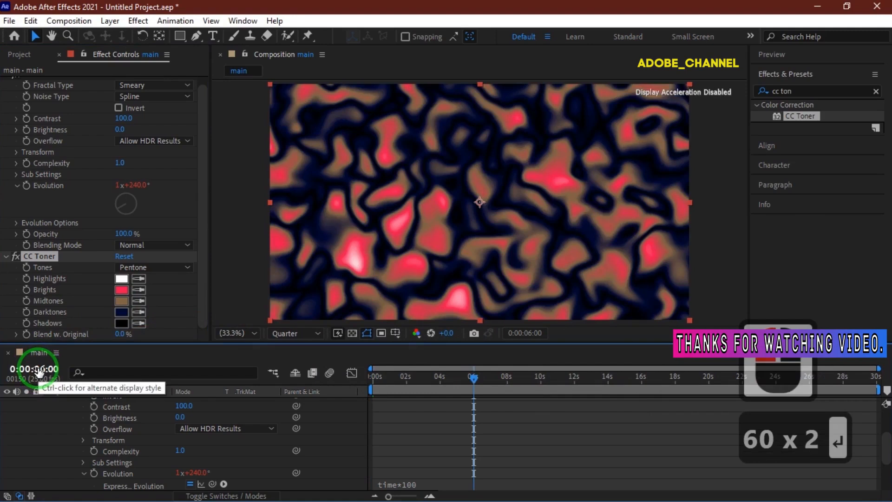
left_click(25, 301)
left_click(23, 312)
left_click(26, 324)
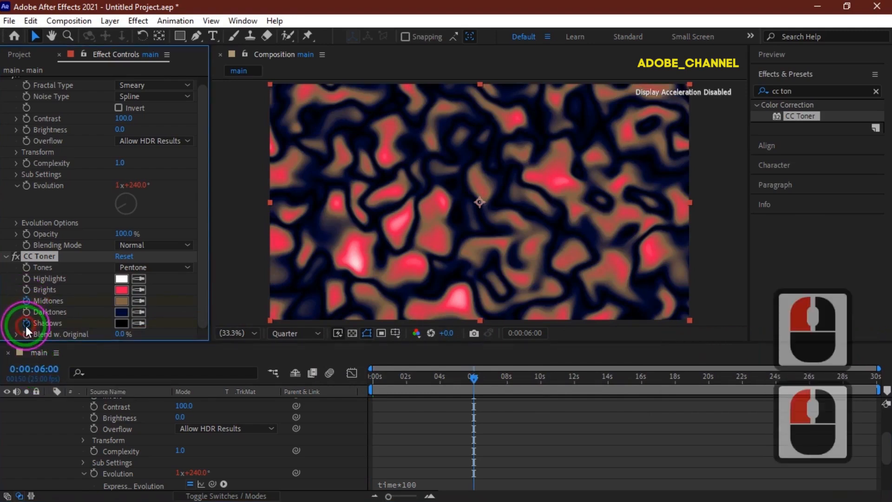
Set the CC Toner Midtones color to E4540B.
left_click(124, 298)
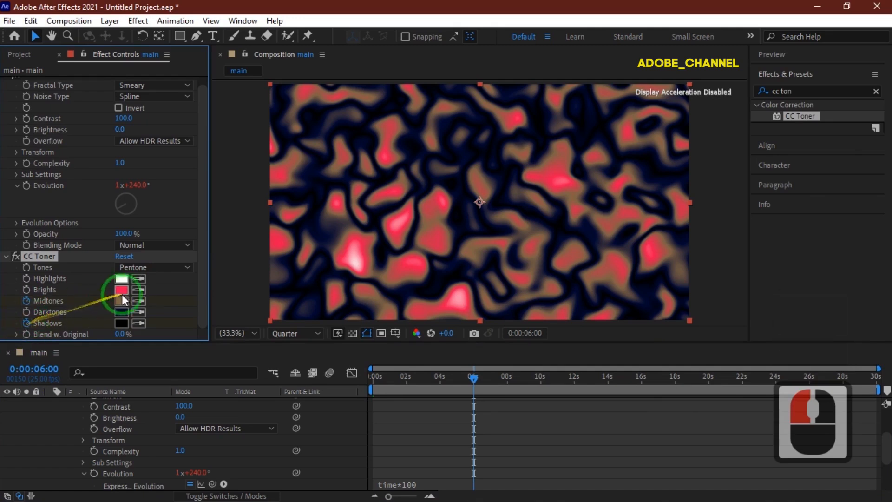
left_click(126, 298)
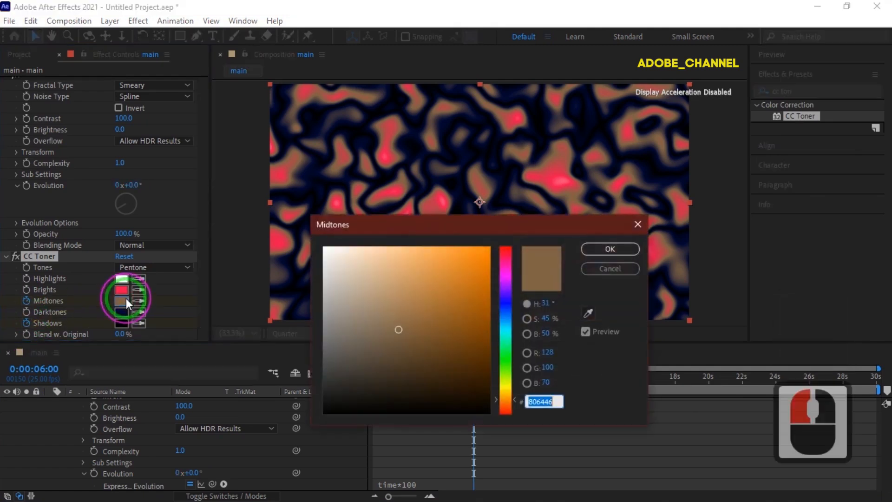
type("E4")
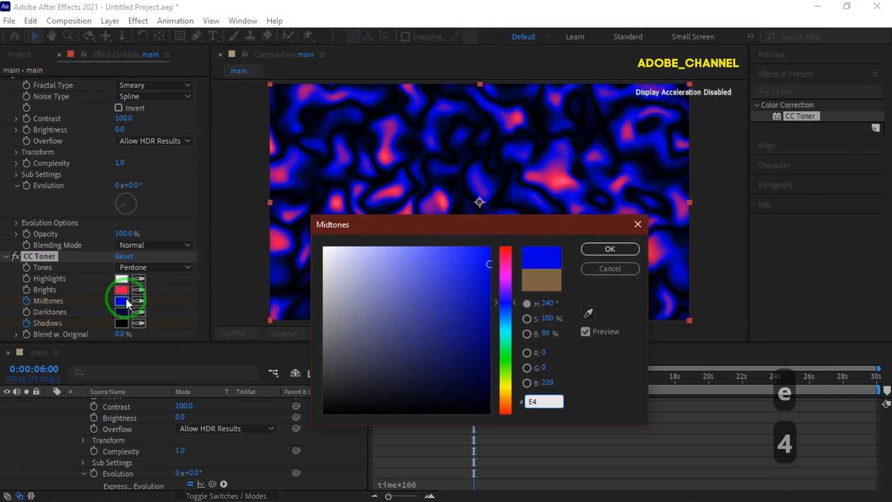
type("540")
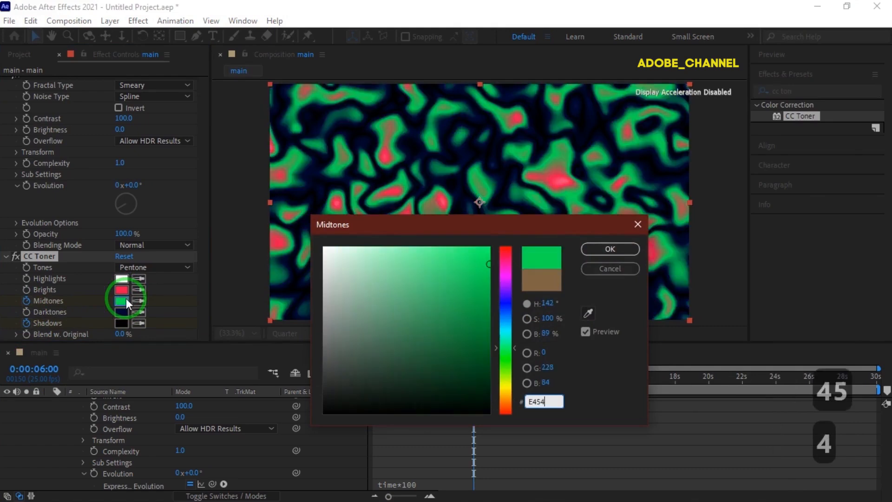
type("B")
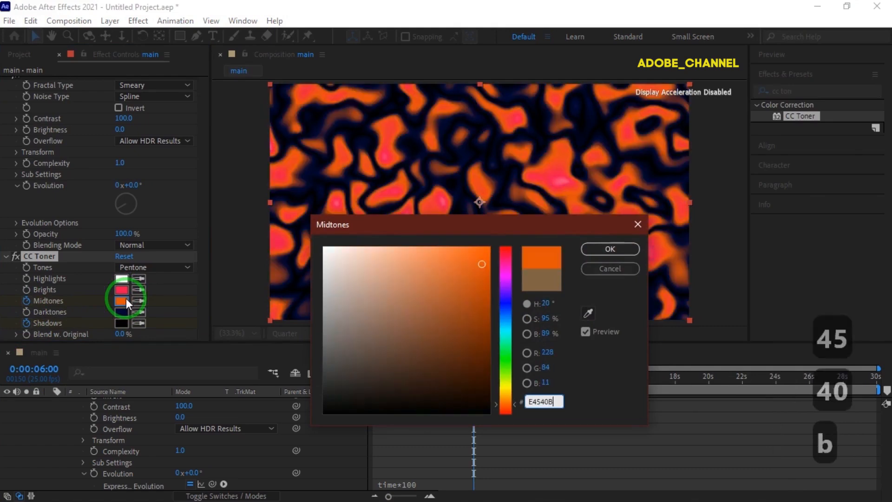
left_click(604, 247)
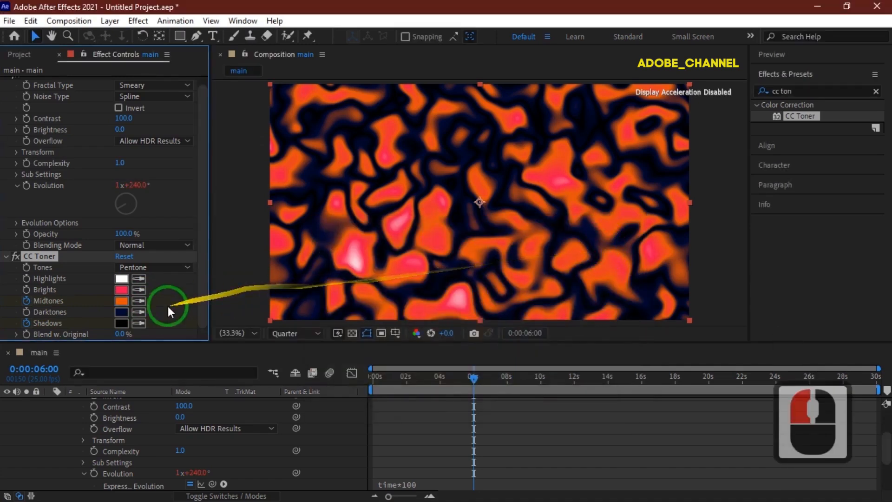
Set the CC Toner Shadows color to 06134A.
left_click(117, 323)
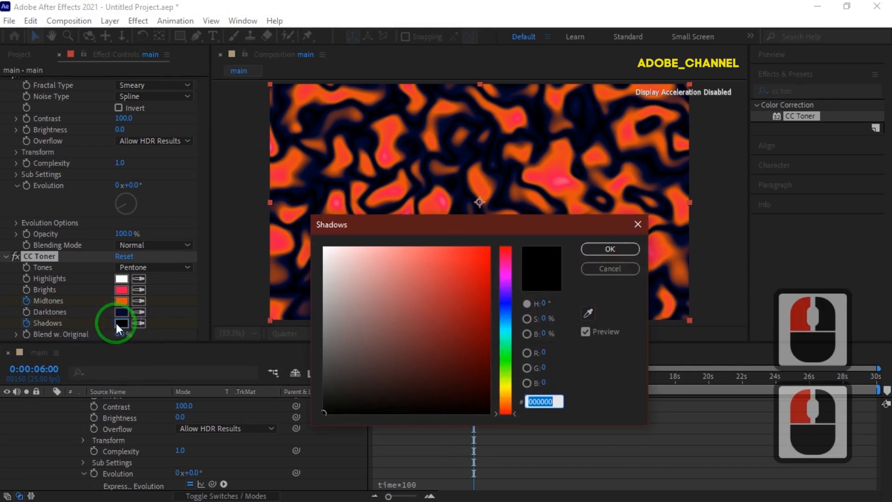
type("061")
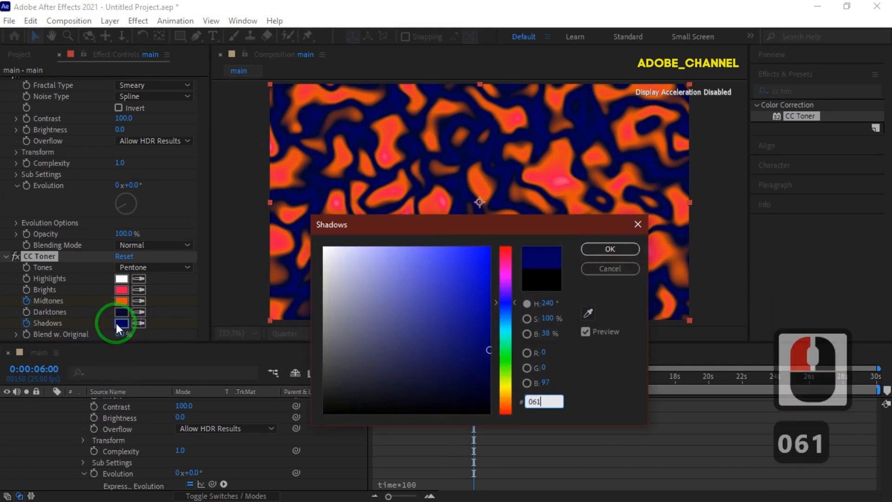
type("34a")
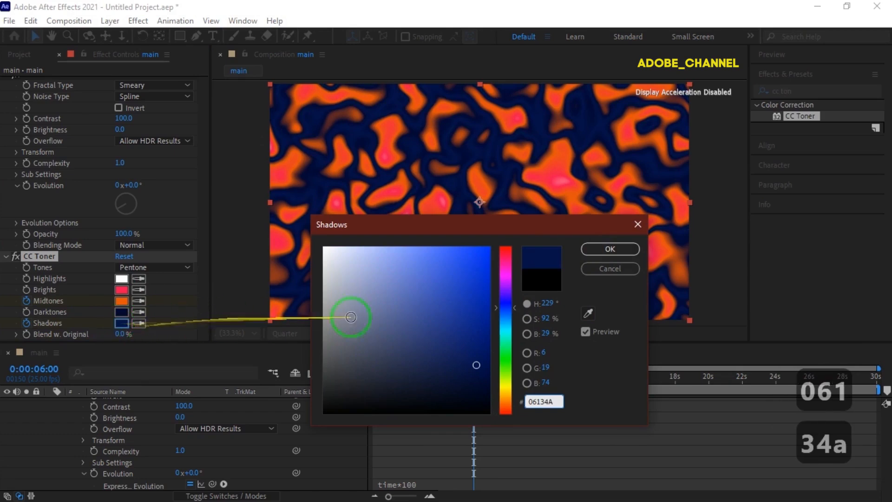
left_click(609, 249)
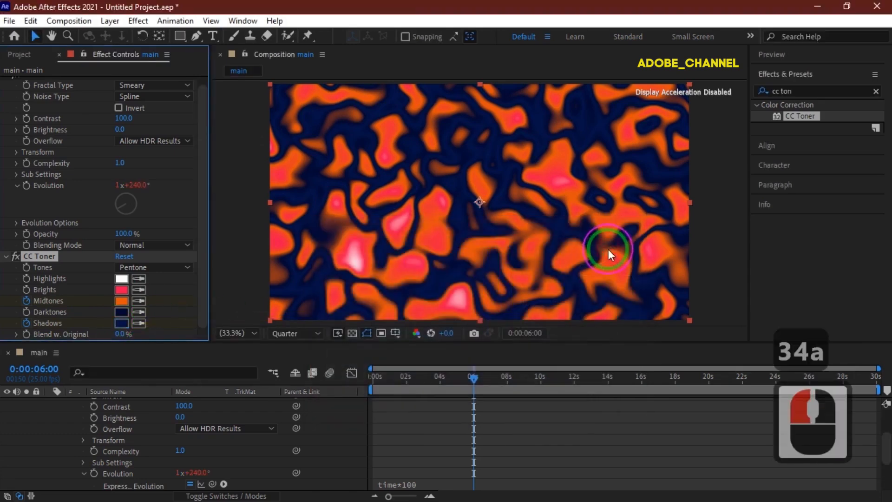
Go to 0:00:06:02 and show only the layer's keyframed properties in the timeline.
left_click(32, 371)
type("602")
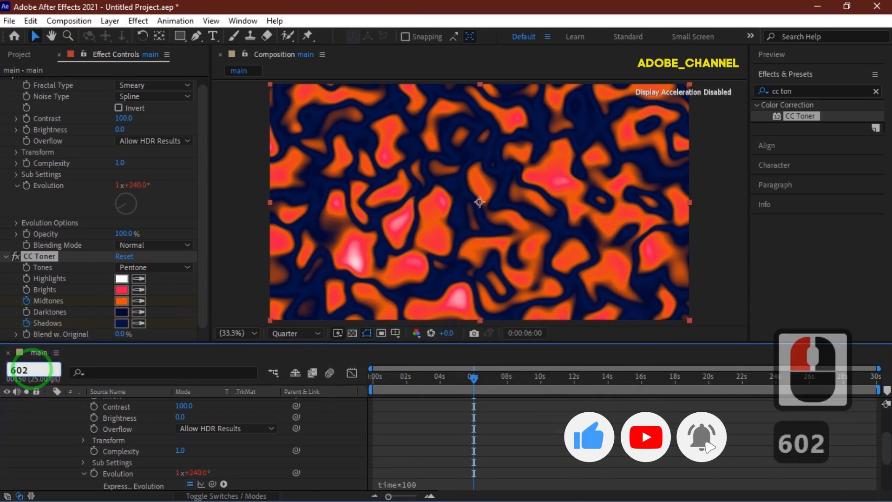
key("Return")
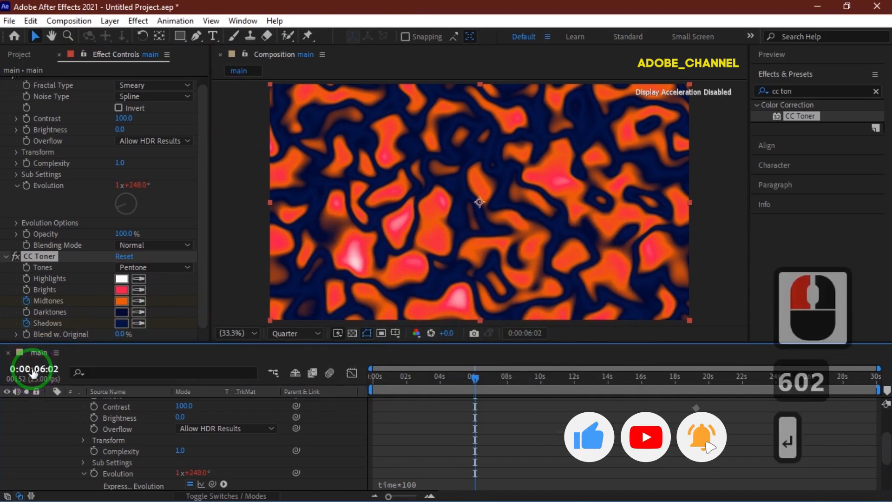
scroll(120, 421, "up", 6)
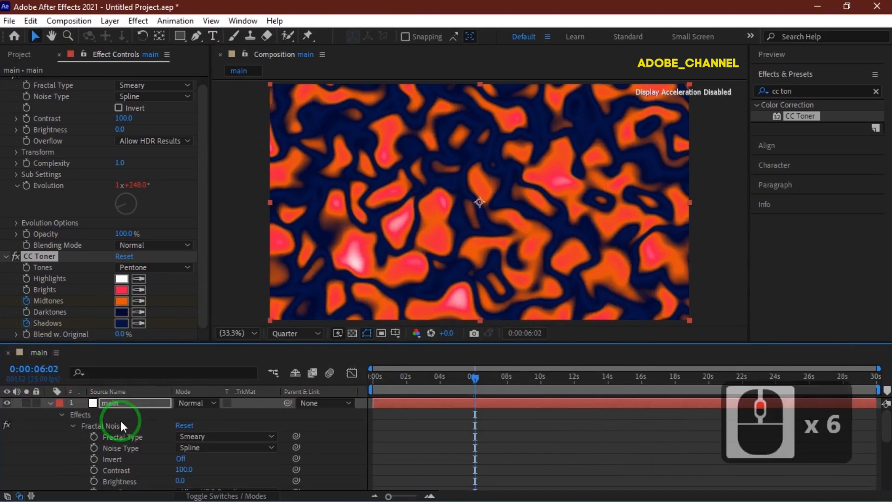
left_click(114, 403)
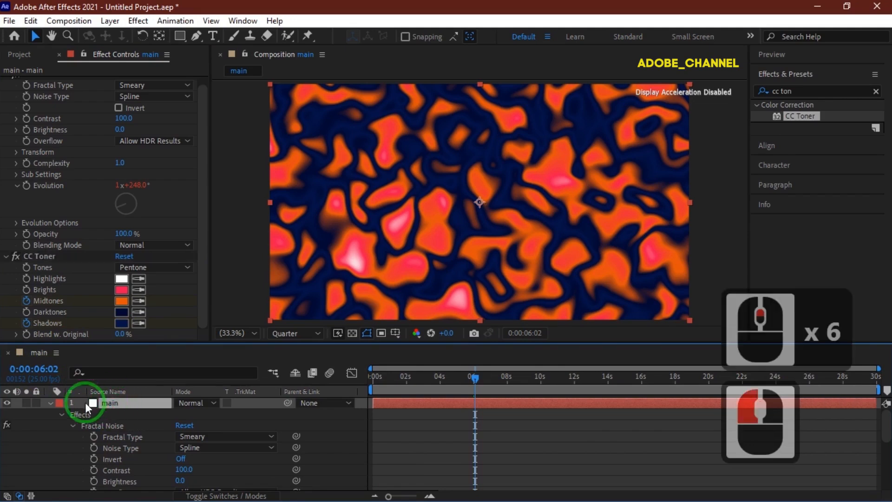
left_click(50, 402)
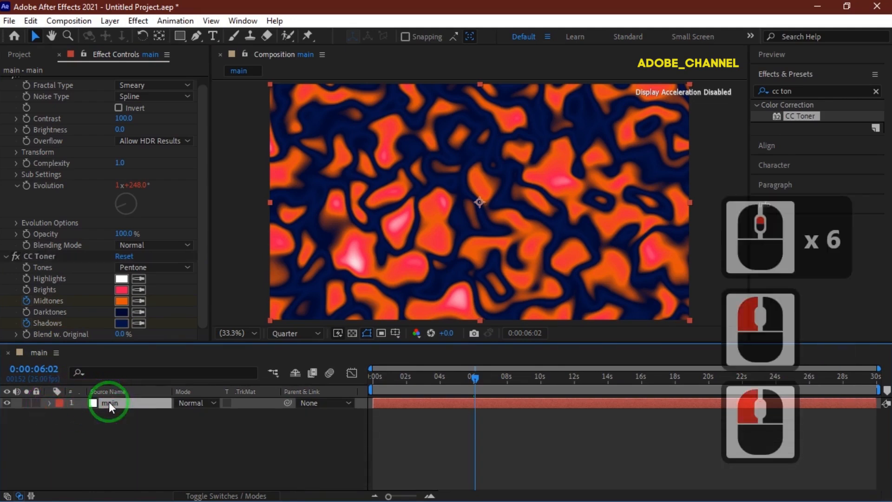
key("u")
Set the Midtones color to 0CEEEB at this time.
left_click(185, 424)
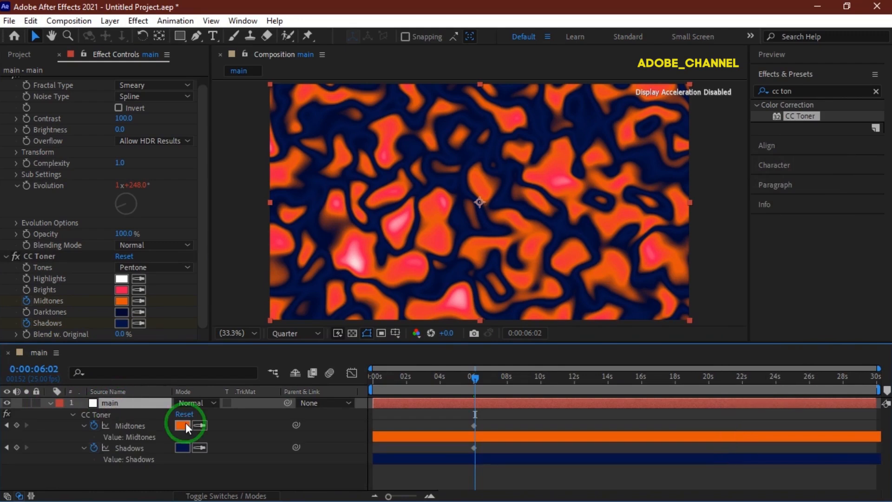
type("0")
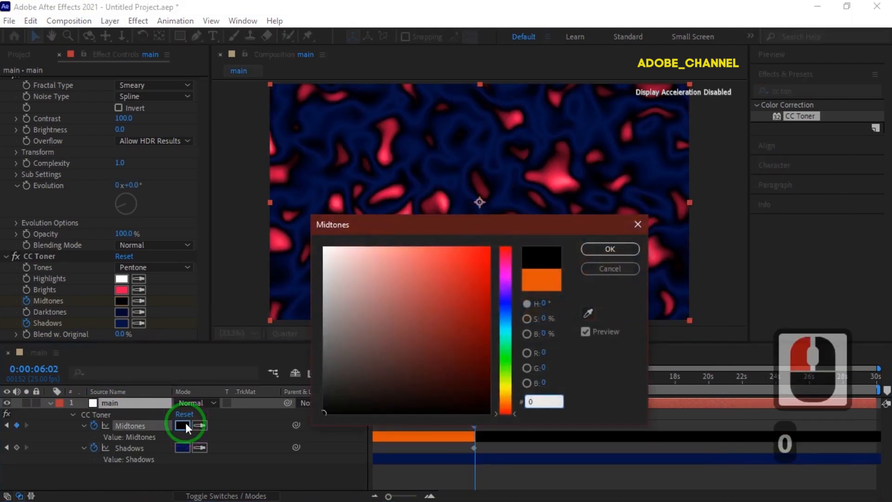
type("CE")
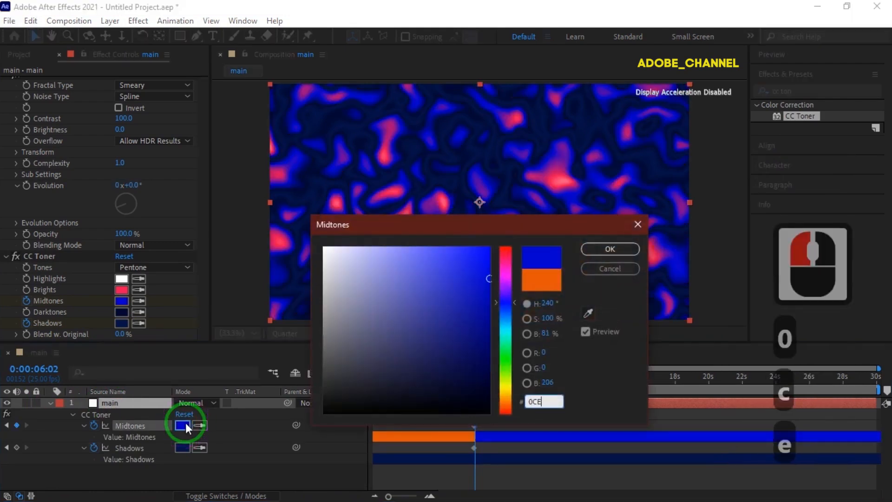
type("EEB")
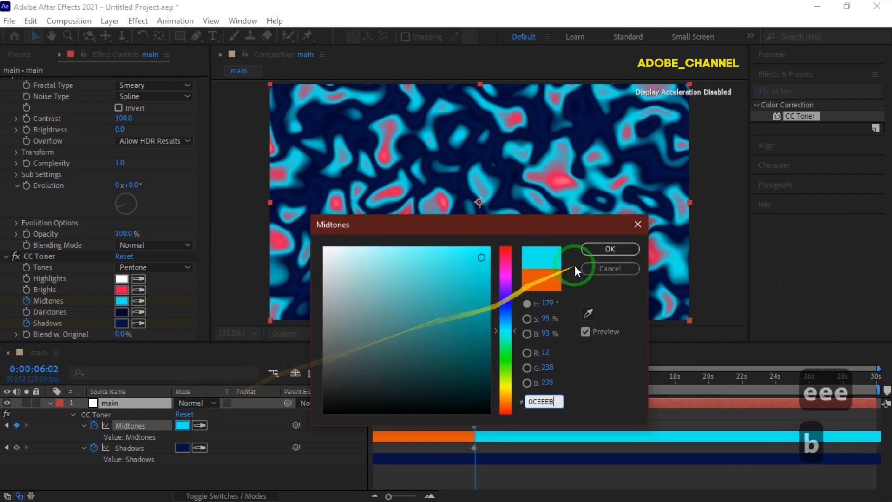
left_click(607, 249)
left_click(607, 249)
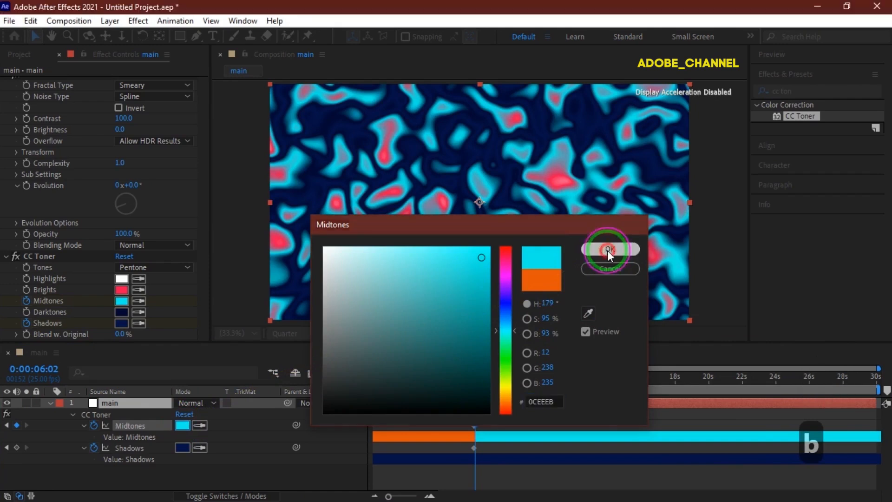
Set the Shadows color to 8B0820 at this time.
left_click(183, 448)
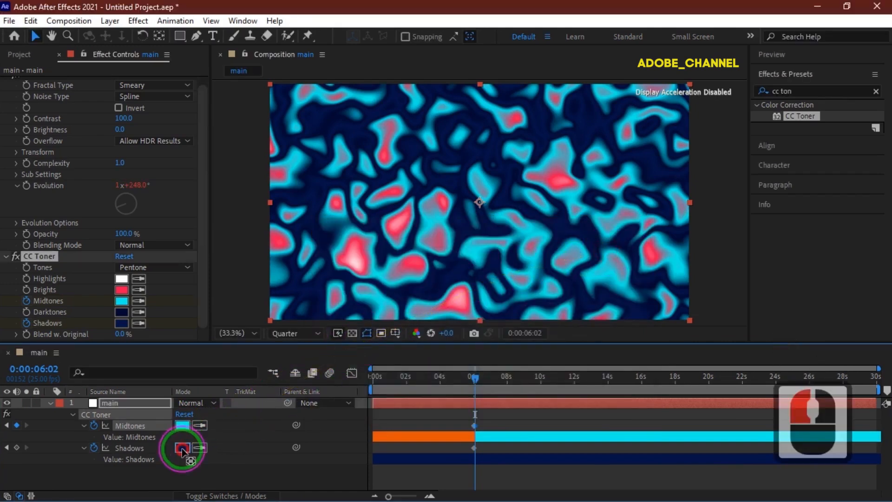
type("8")
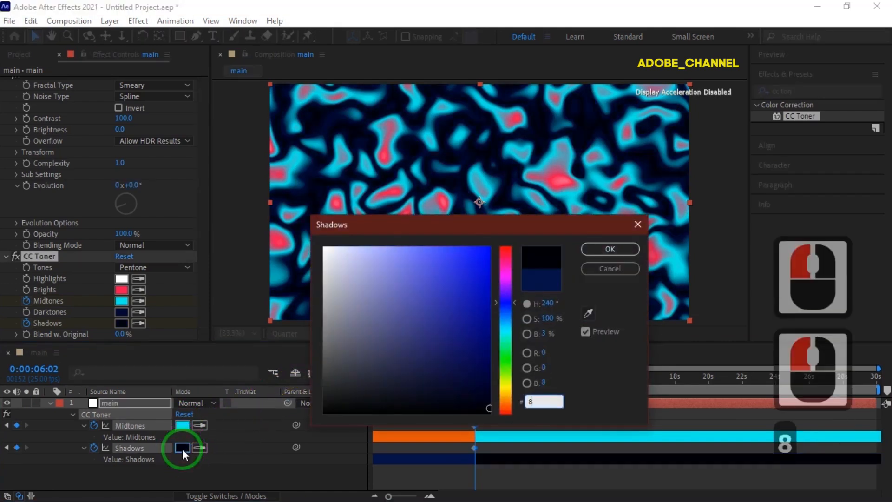
type("b0820")
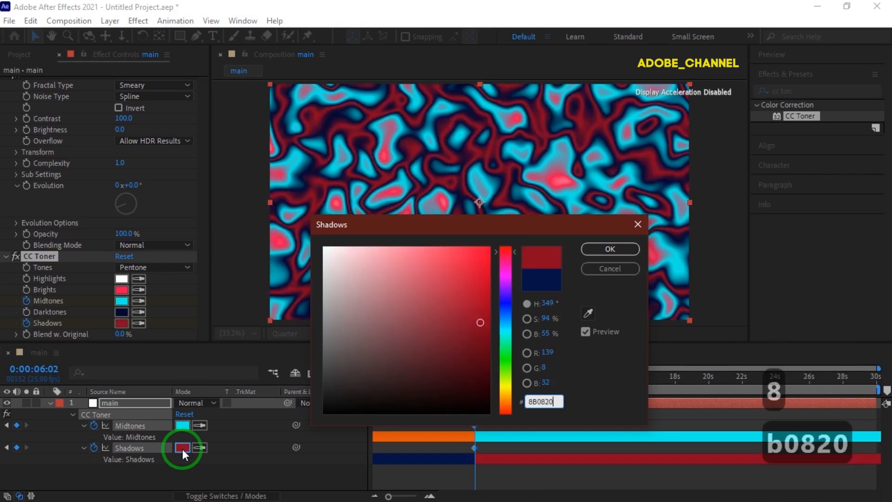
key("Return")
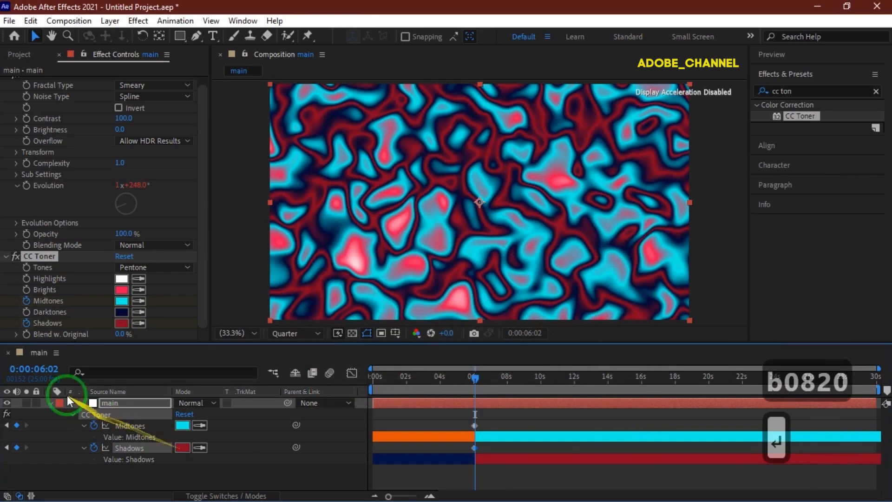
At 0:00:12:00, add keyframes for the Midtones and Shadows colors.
left_click(42, 367)
type("1200")
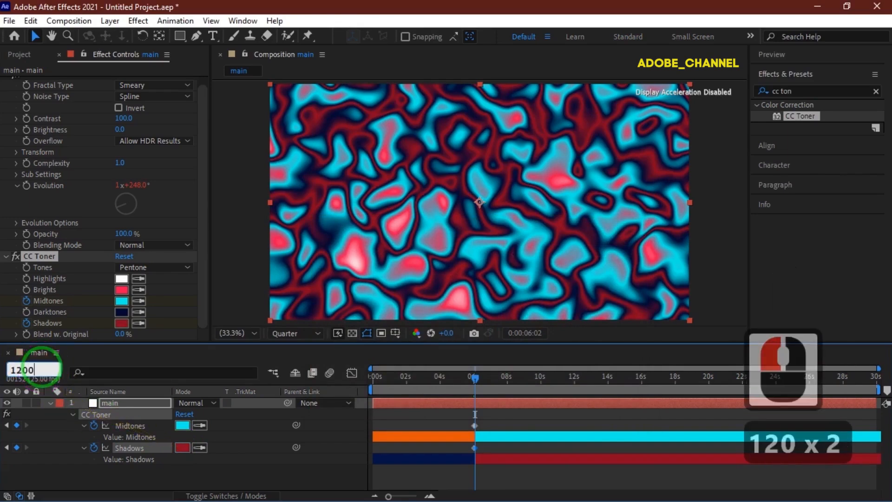
key("Return")
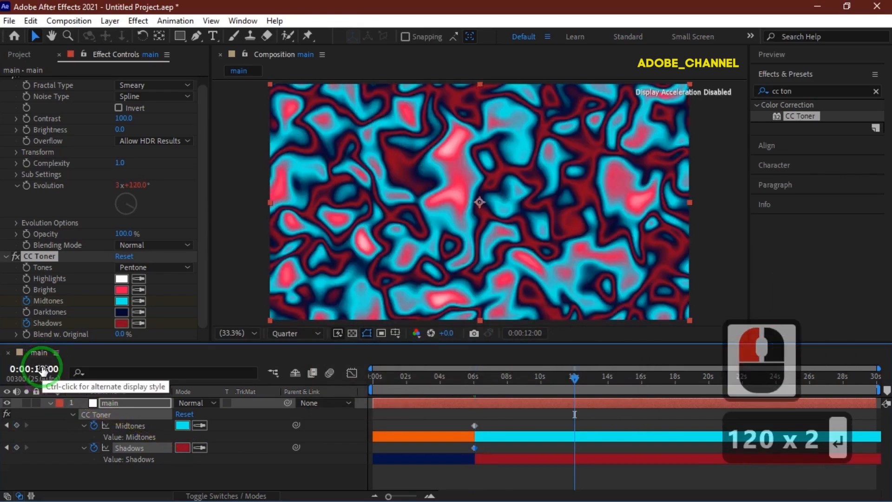
left_click(16, 423)
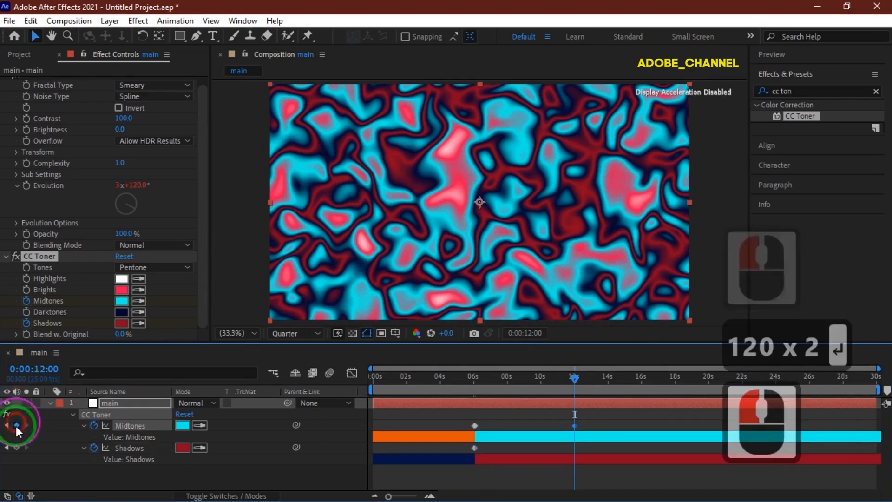
left_click(16, 447)
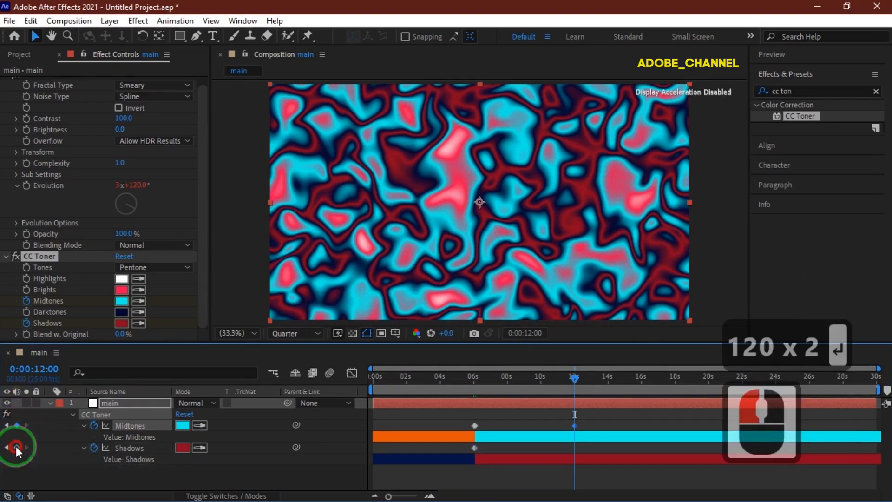
At 0:00:12:02, set the Midtones color to EED60C.
left_click(33, 371)
type("1202")
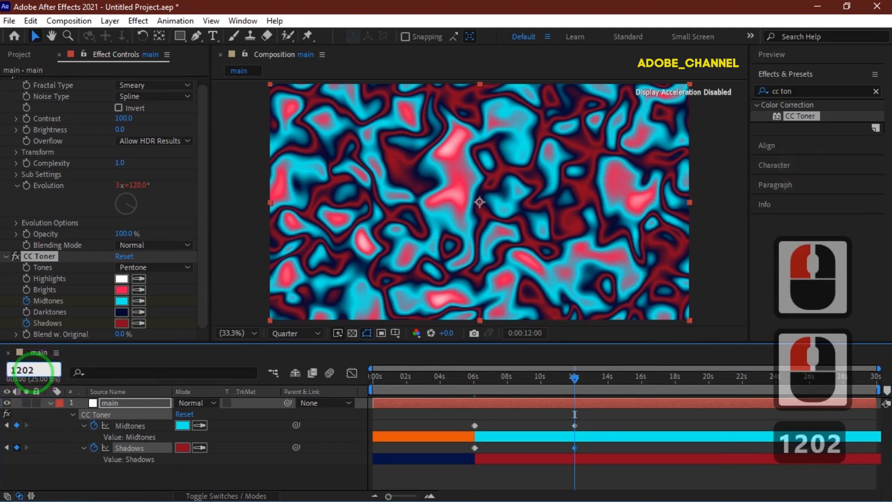
key("Return")
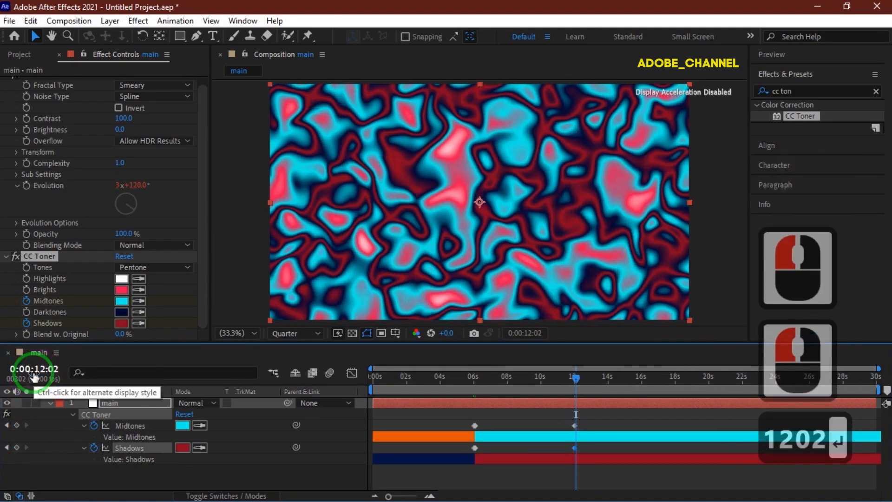
left_click(186, 422)
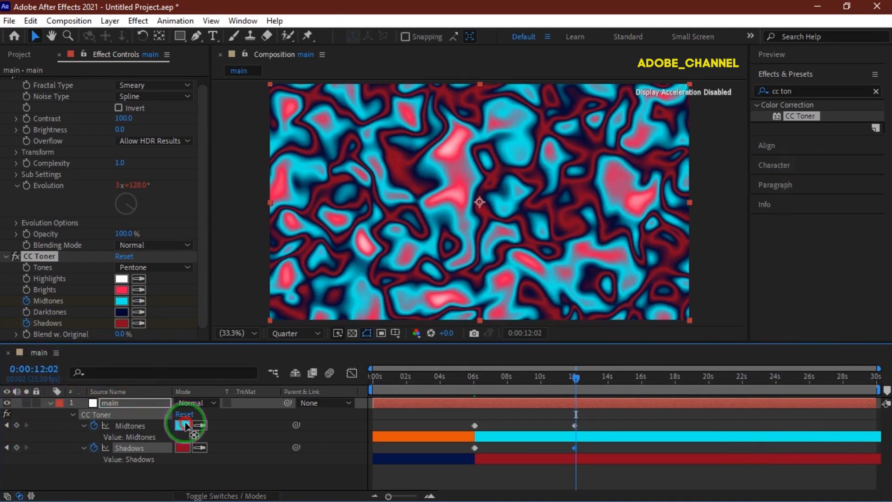
type("E")
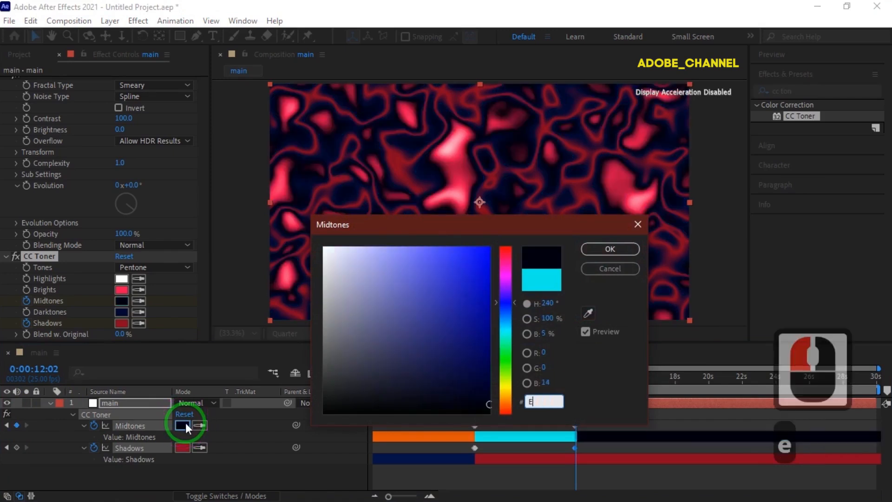
type("ED60C")
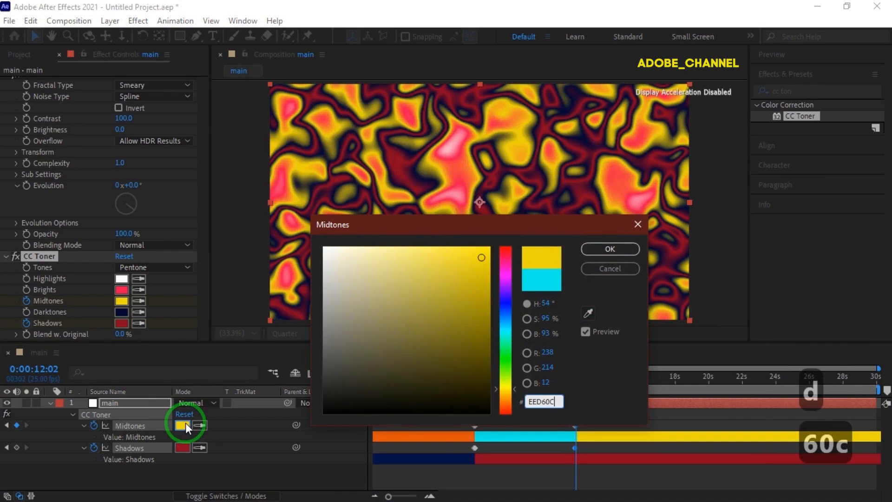
left_click(610, 249)
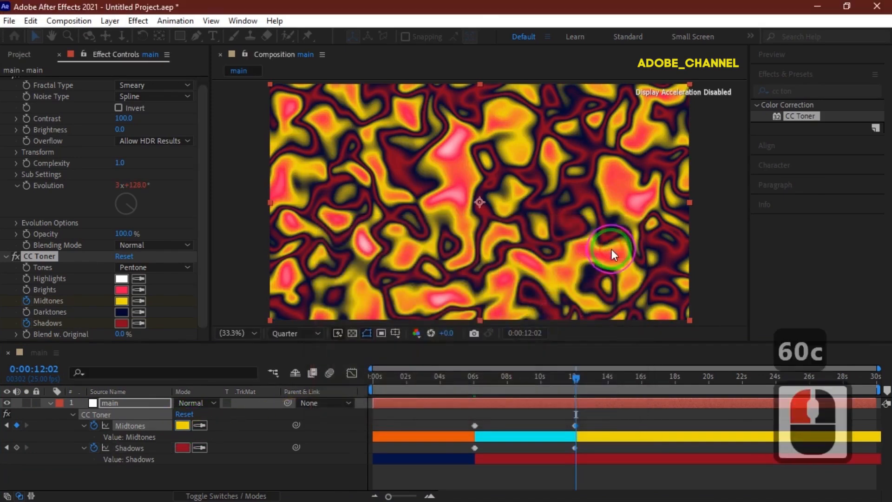
Set the Shadows color to 42489E at this time.
left_click(182, 447)
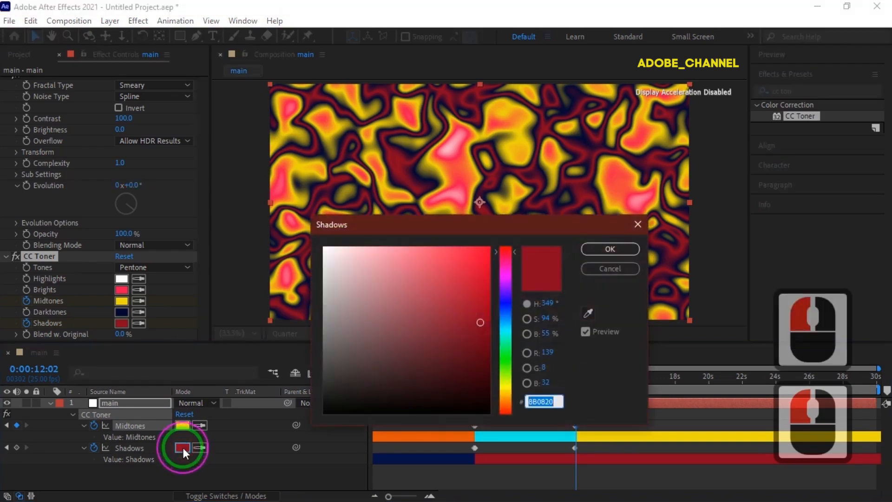
type("424")
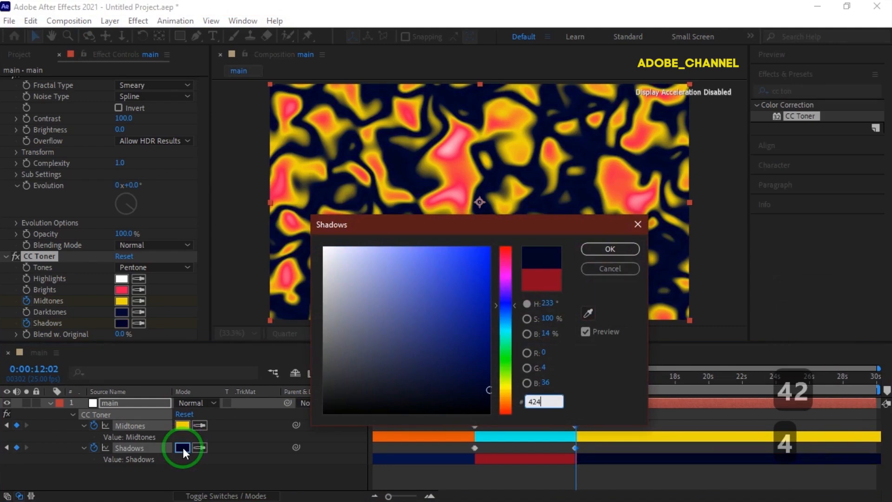
type("89")
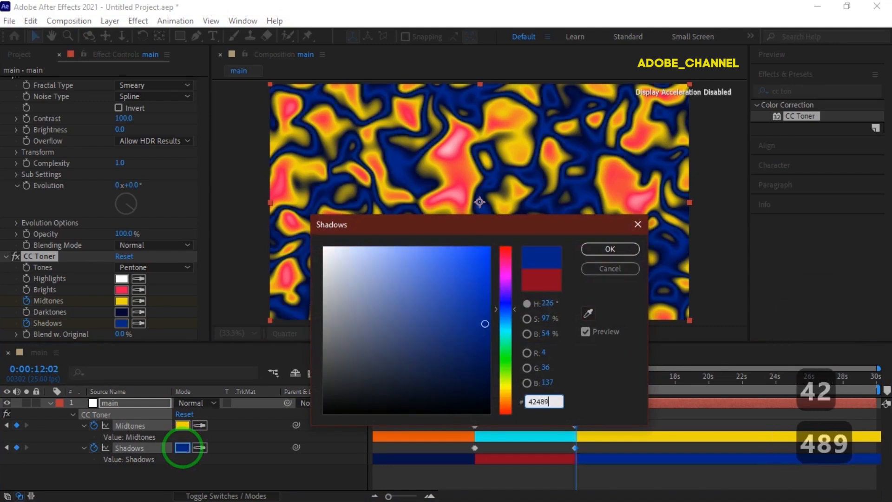
type("E")
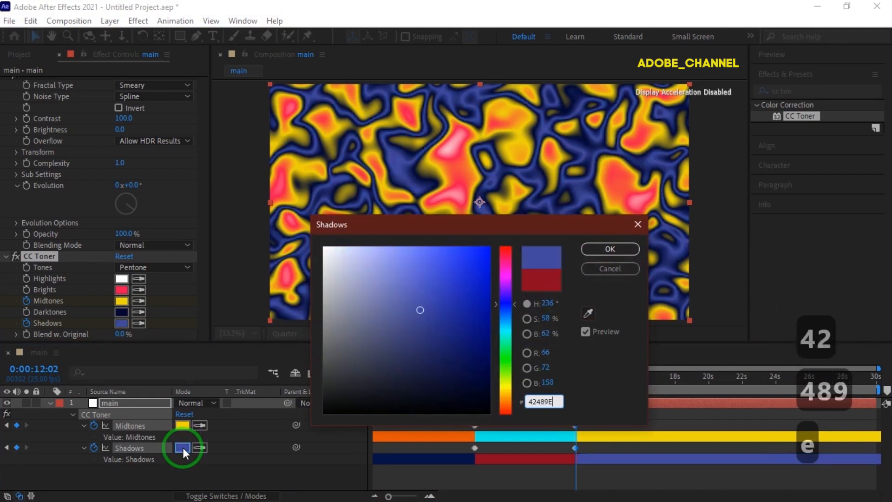
left_click(597, 249)
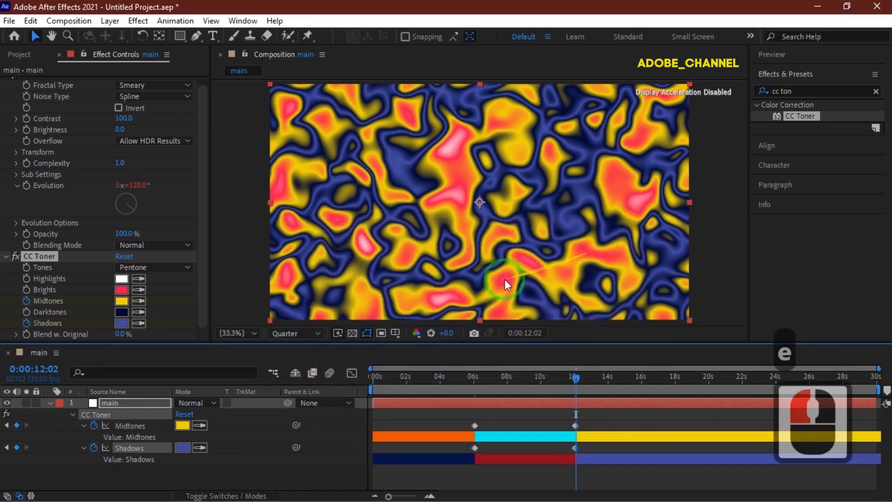
At 0:00:18:00, add keyframes for the Midtones and Shadows colors.
left_click(36, 368)
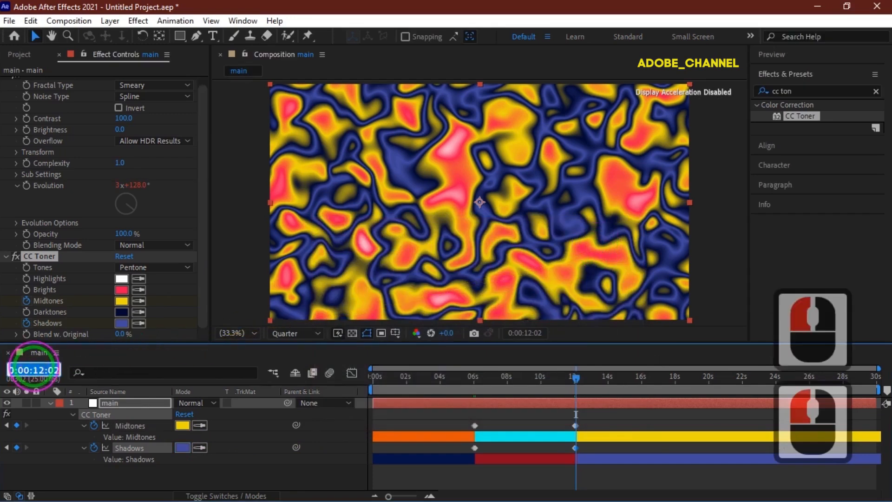
type("1800")
key("Return")
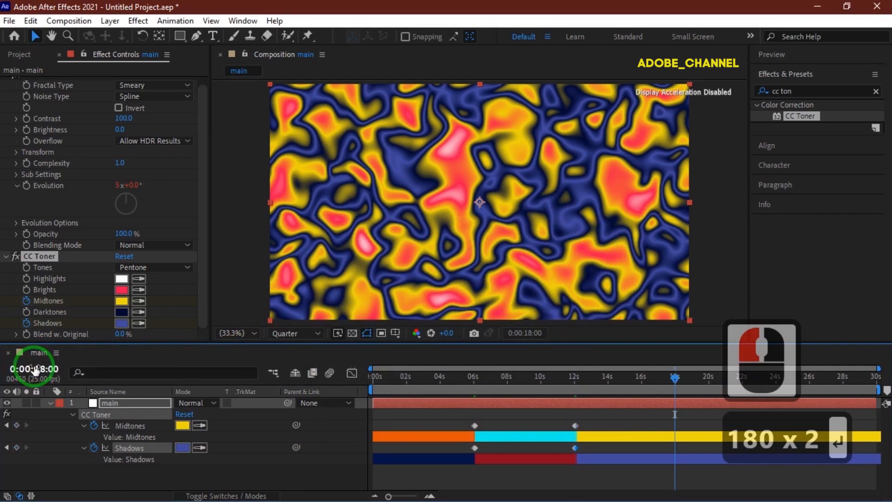
left_click(17, 425)
left_click(17, 447)
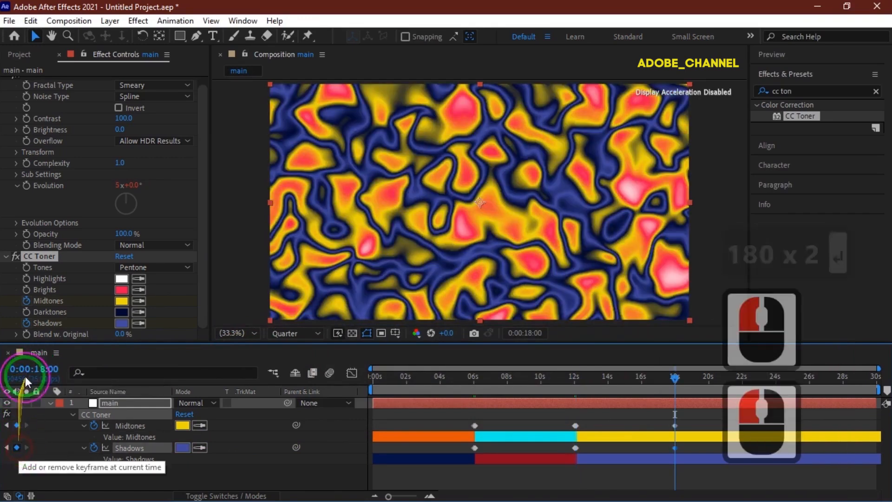
At 0:00:18:02, set the Midtones color to 07144A.
left_click(39, 370)
type("1802")
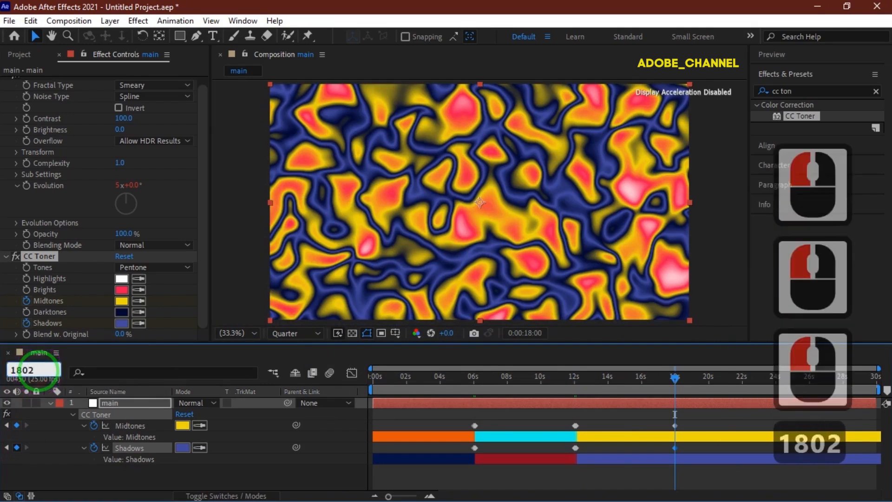
key("Return")
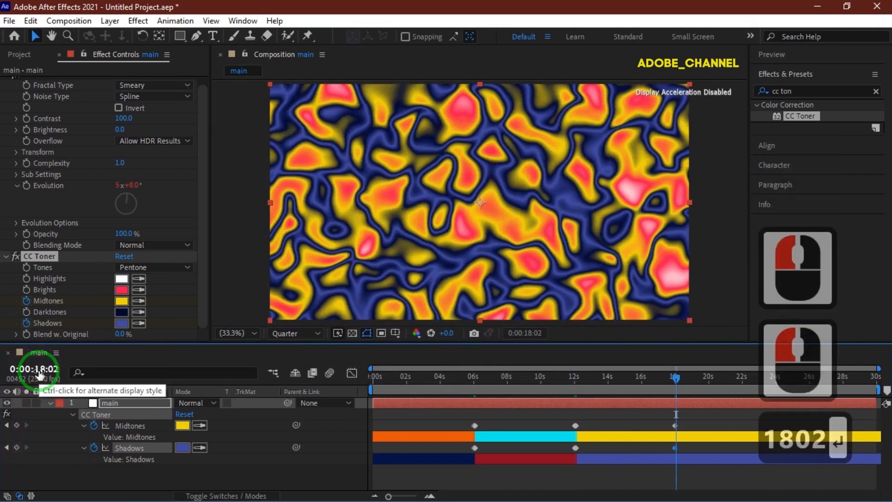
left_click(183, 427)
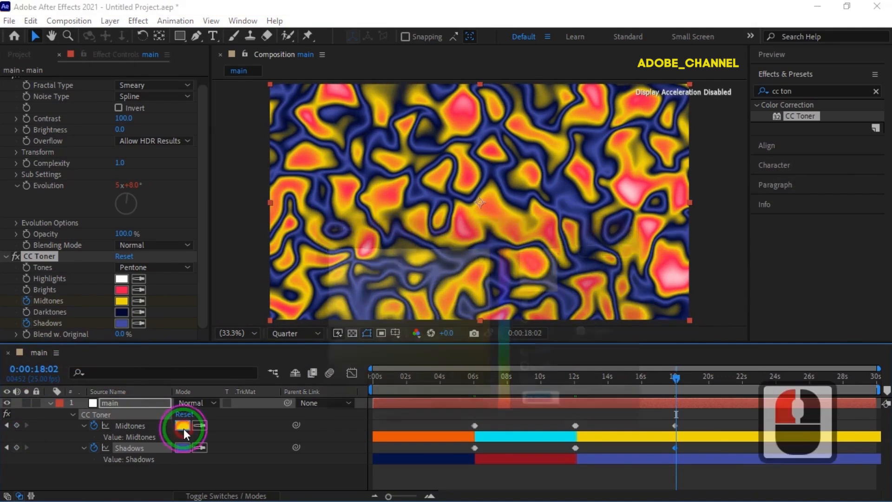
type("0")
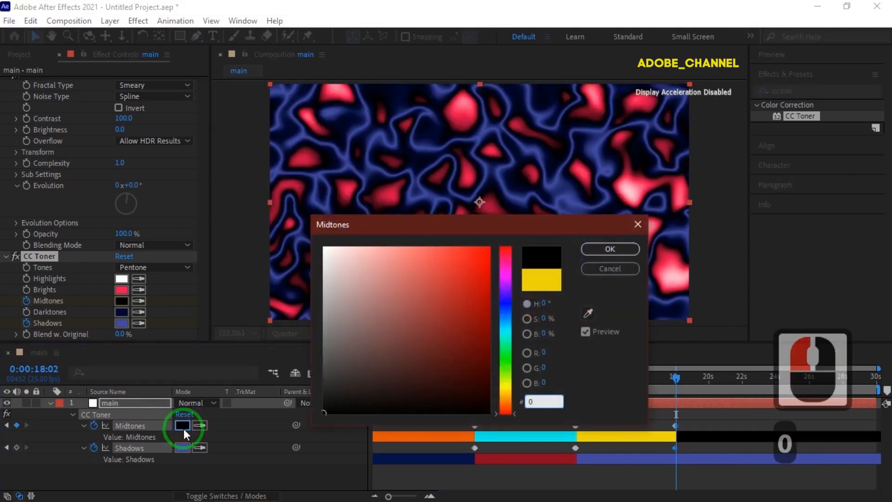
type("71")
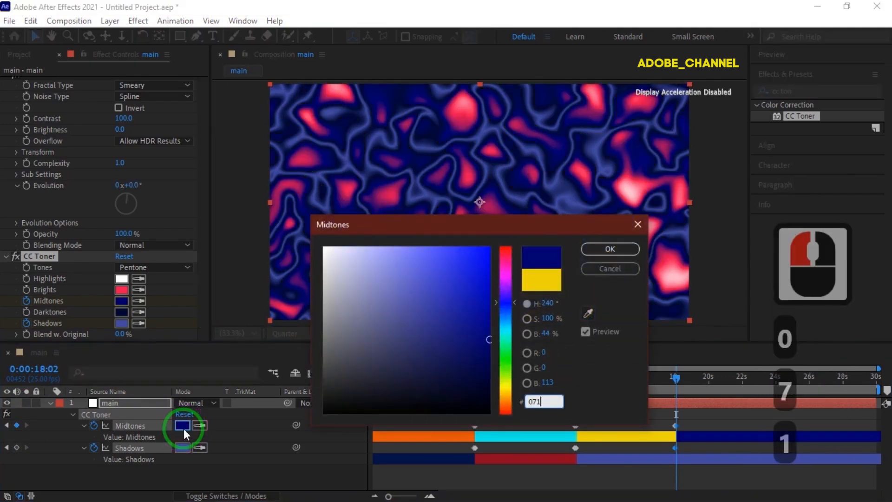
type("44a")
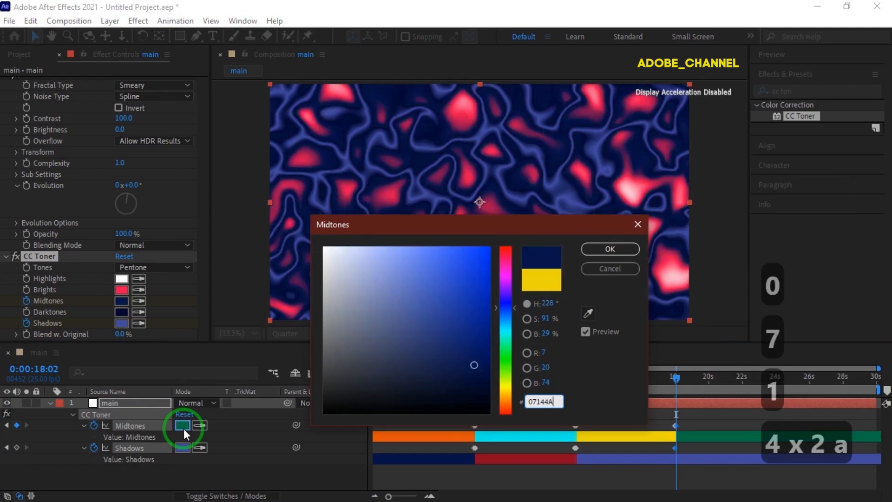
key("Return")
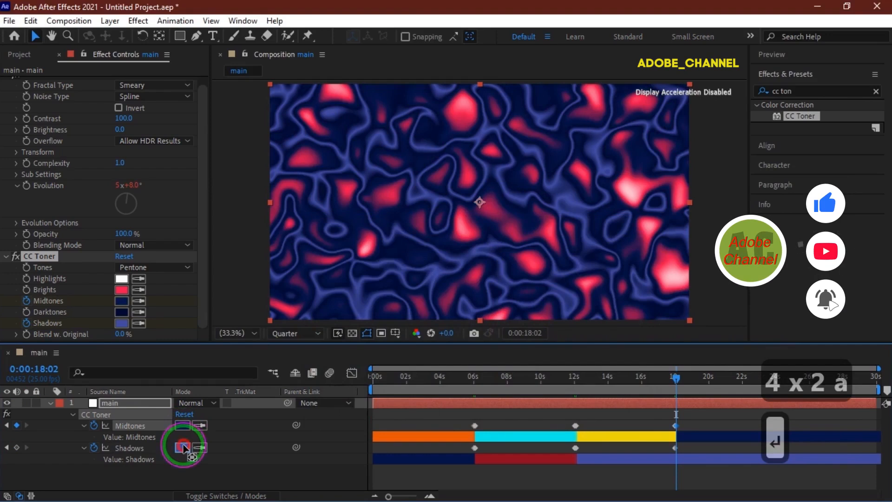
Set the Shadows color to E4520B at this time.
left_click(183, 447)
type("e45")
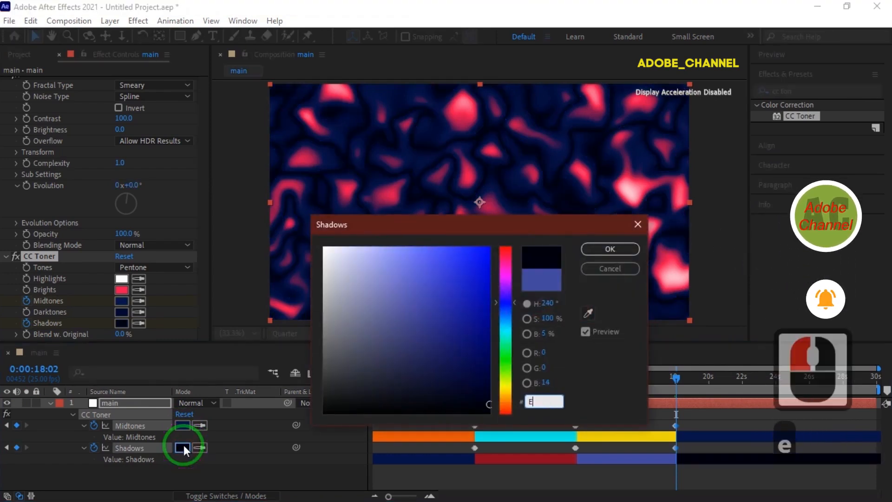
type("20b")
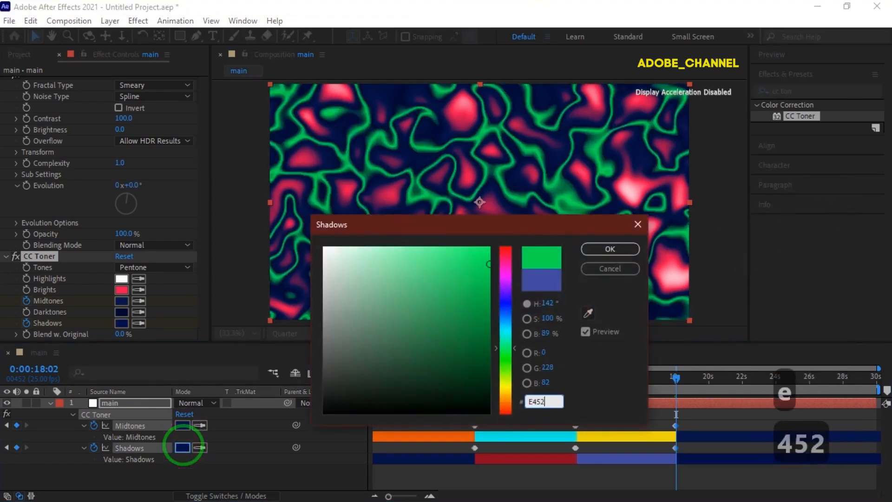
key("Return")
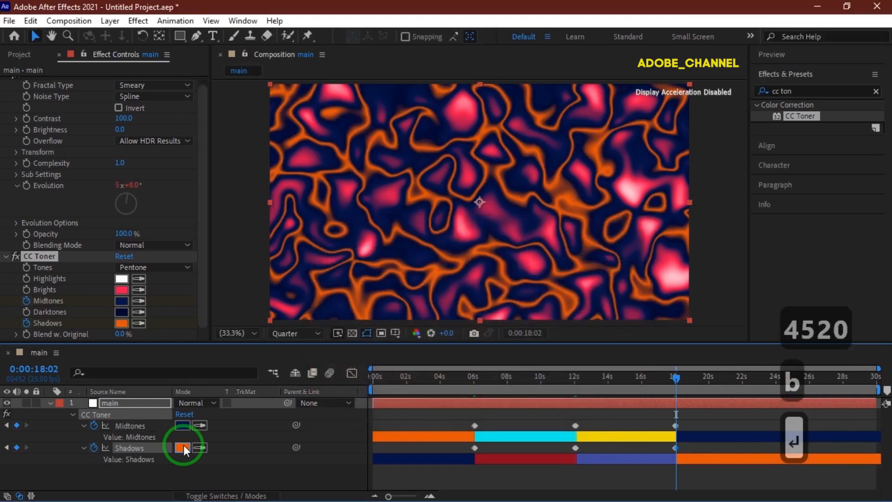
At 0:00:24:00, add keyframes for the Midtones and Shadows colors.
left_click(42, 370)
type("24:00")
key("Return")
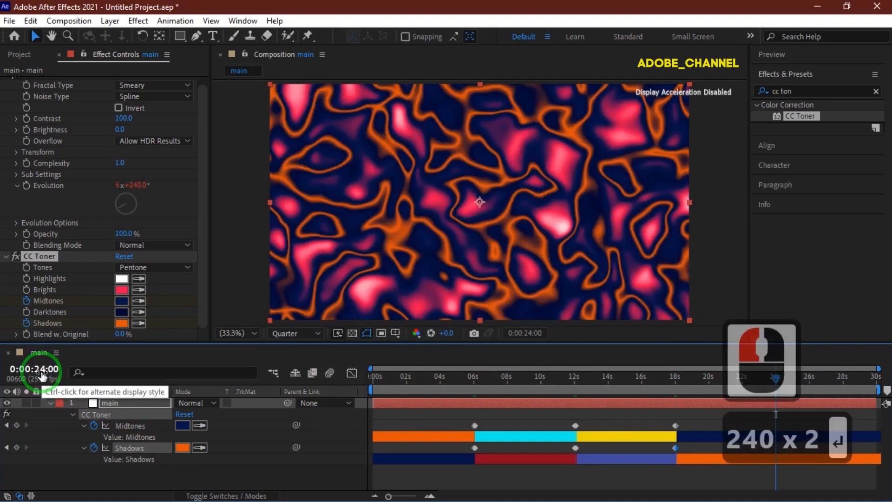
left_click(16, 425)
left_click(16, 447)
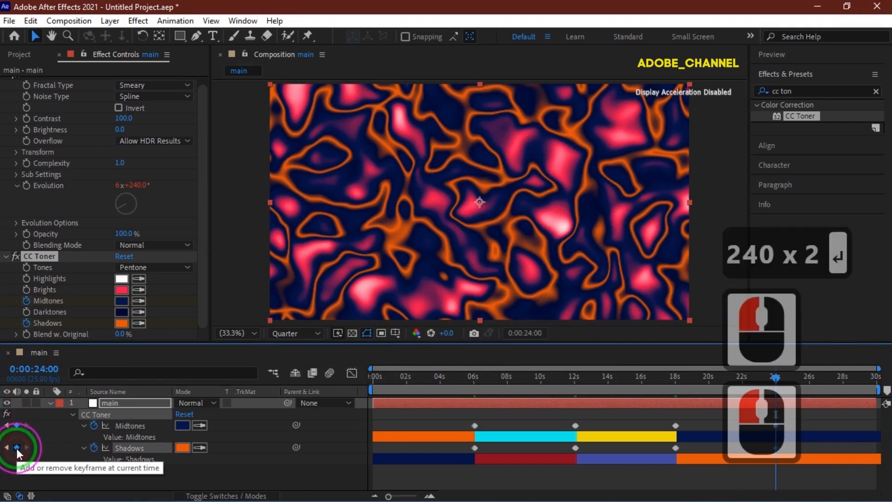
At 0:00:24:02, set the Midtones color to 3CEE0C.
left_click(33, 368)
type("2")
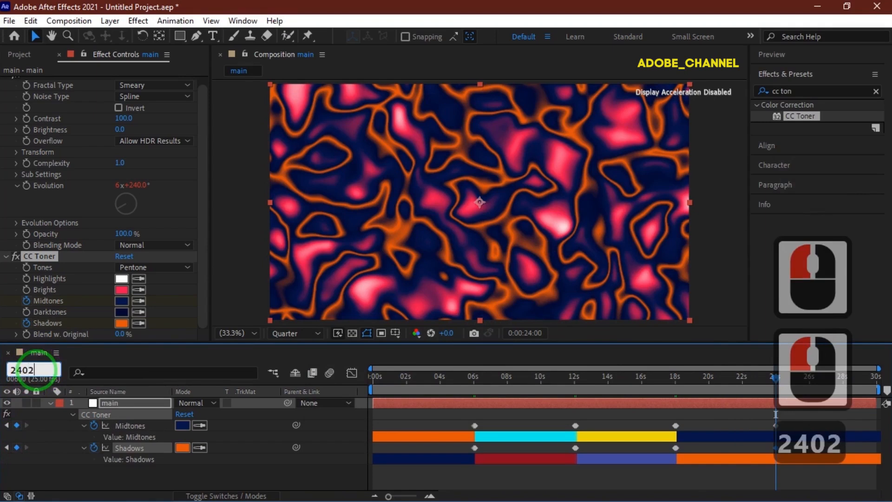
type("4:02")
key("Return")
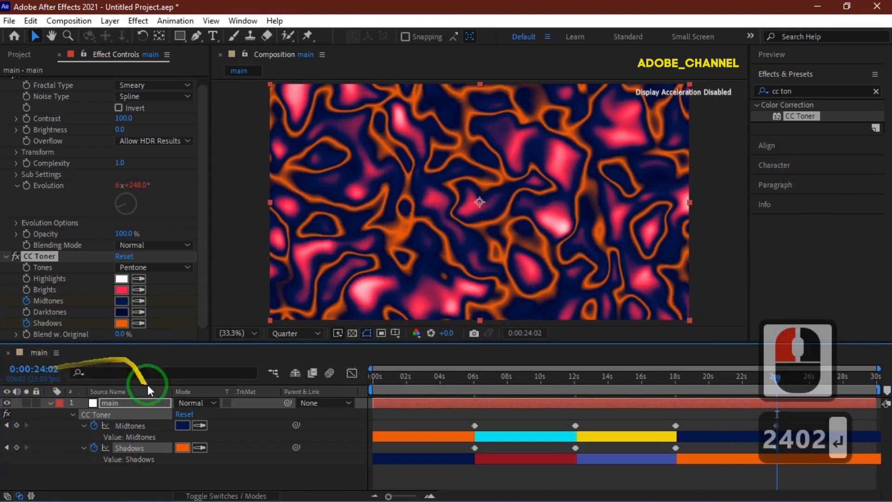
left_click(180, 427)
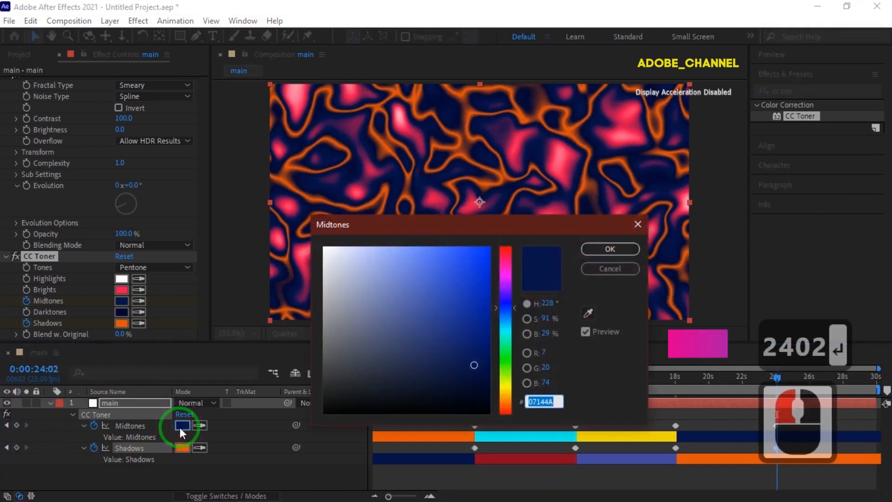
type("3C")
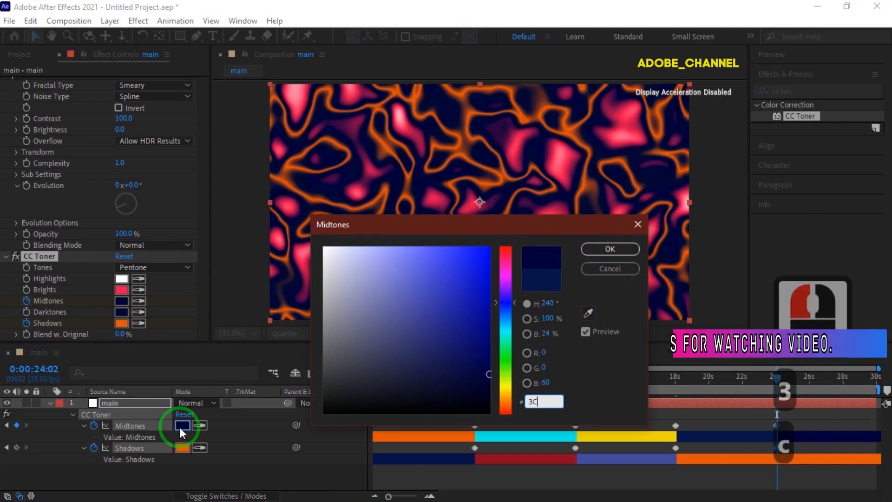
type("EE0C")
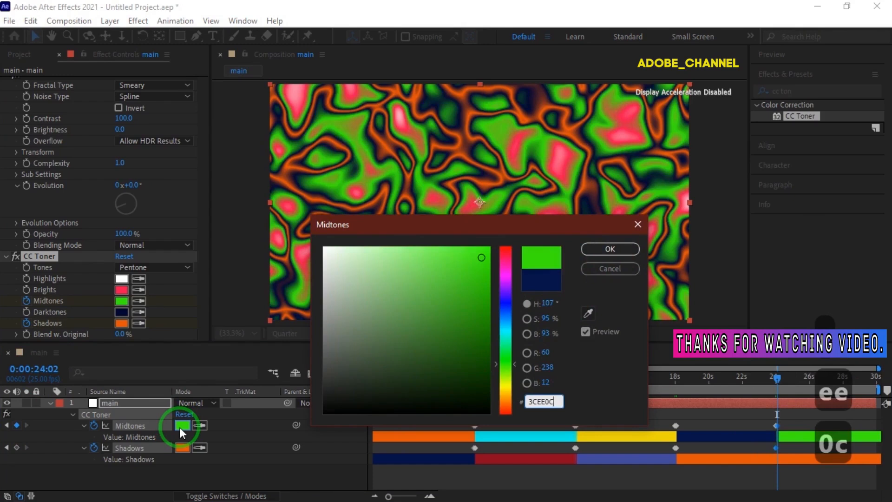
key("Return")
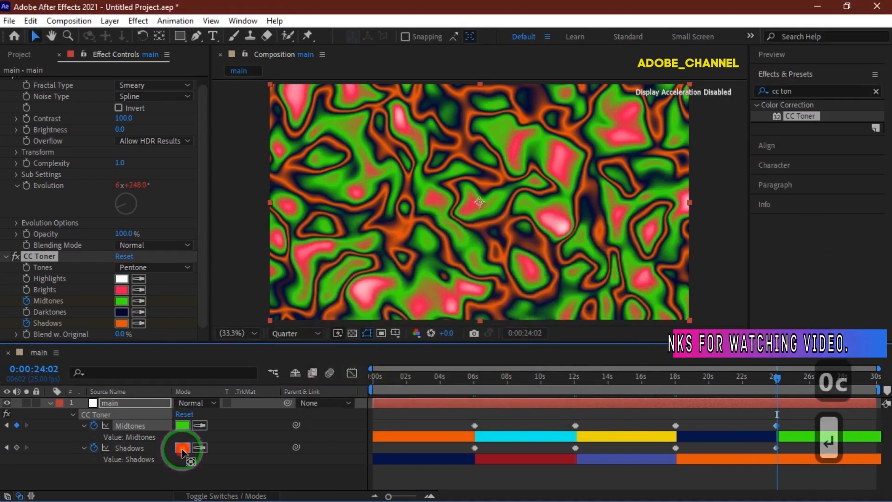
Set the Shadows color to 4E0533 at this time.
left_click(182, 448)
type("4E")
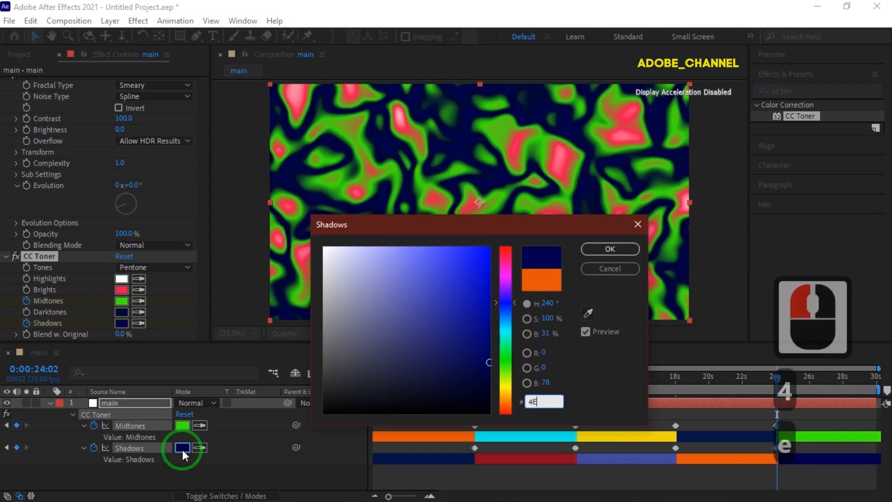
type("0533")
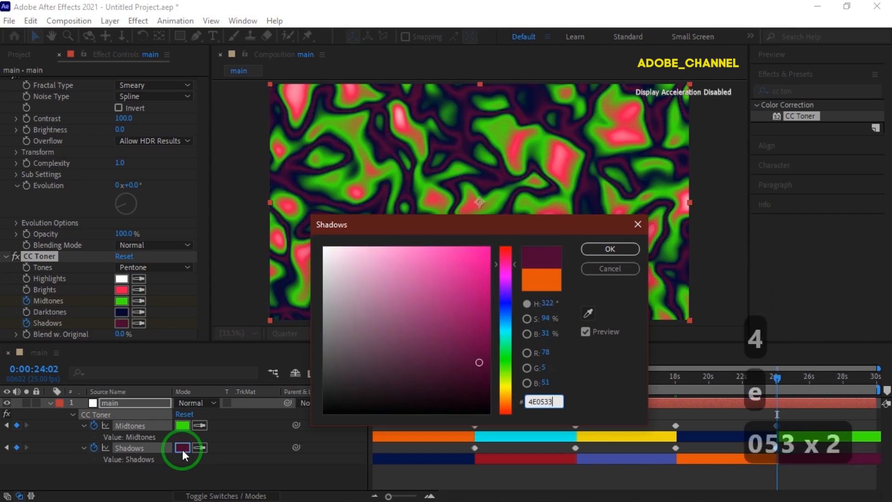
key("Return")
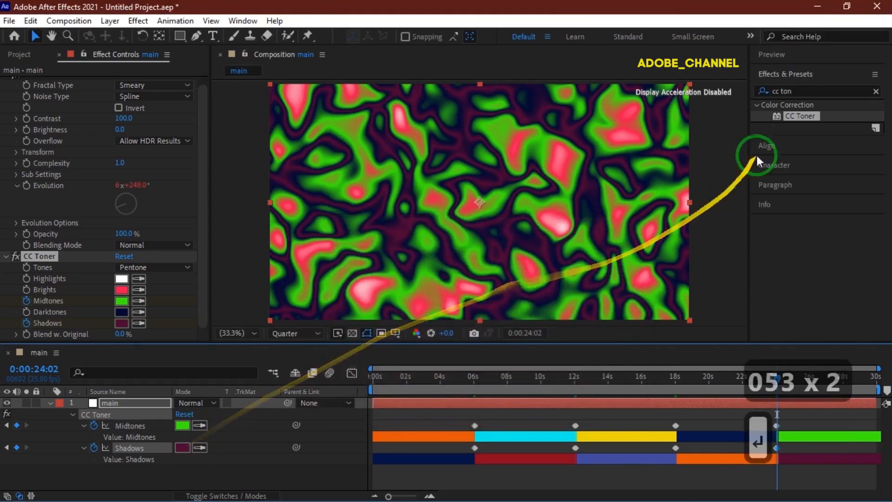
Search the effects for glow and apply the Glow effect to the main layer.
left_click(800, 92)
left_click_drag(801, 91, 745, 101)
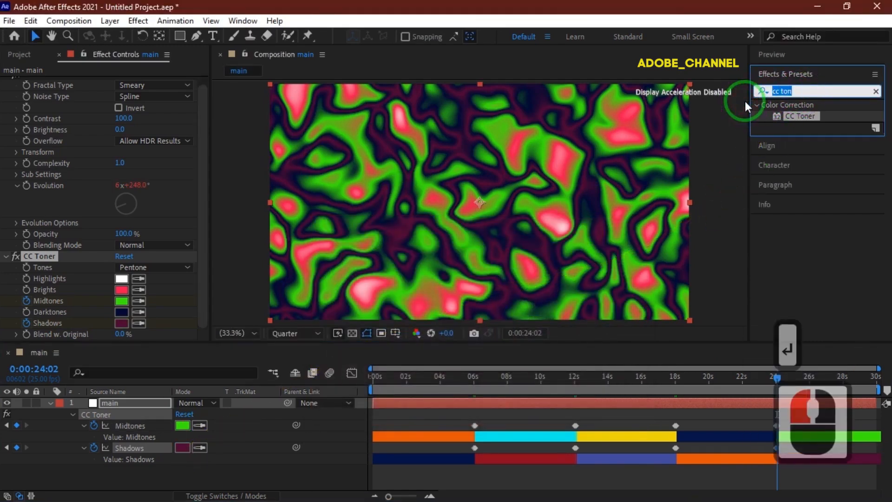
type("glow")
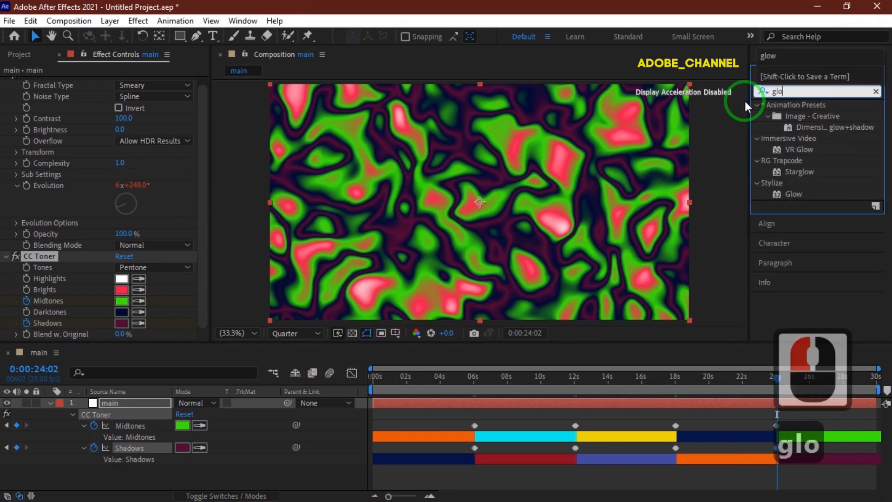
double_click(795, 193)
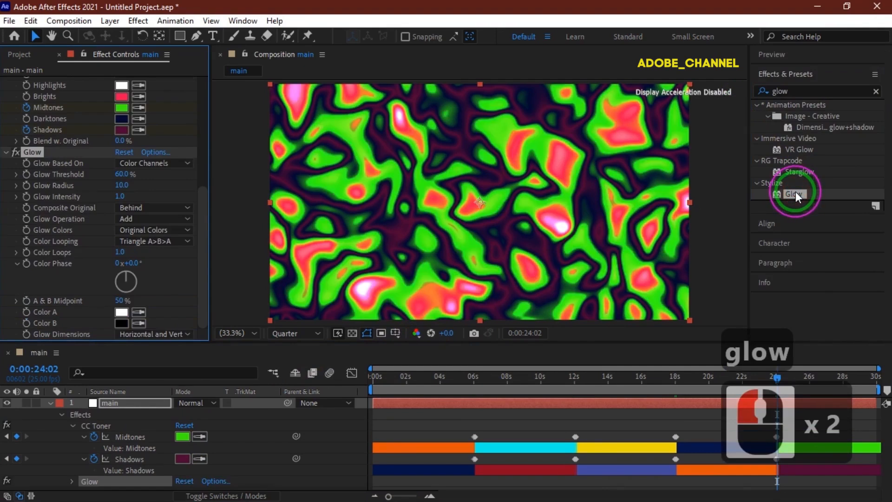
left_click_drag(795, 191, 137, 196)
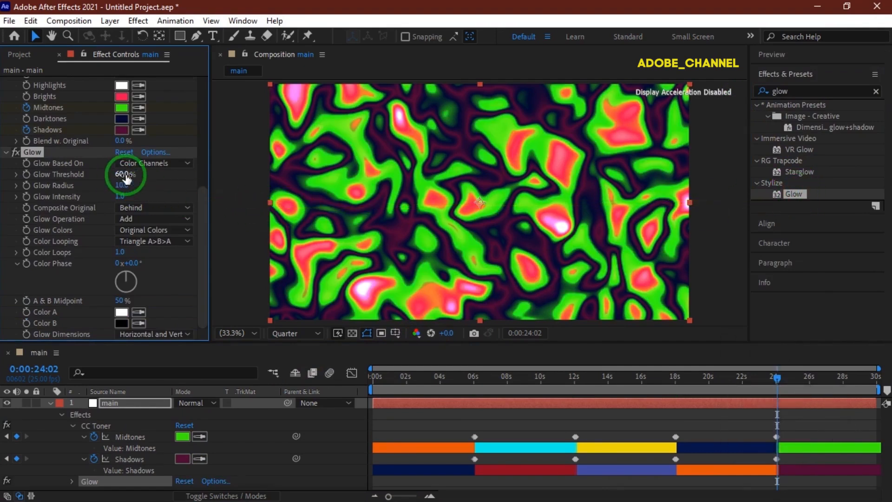
Set the Glow Threshold to 25% and the Glow Radius to 50.
left_click(126, 174)
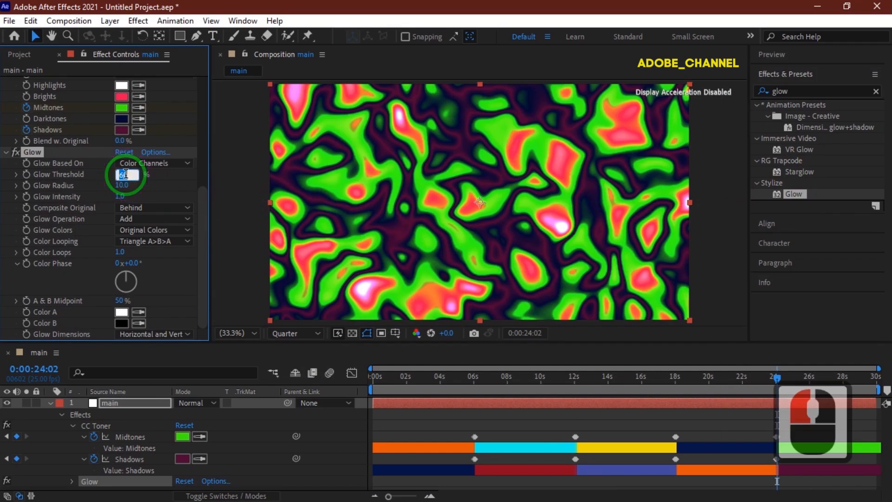
type("25")
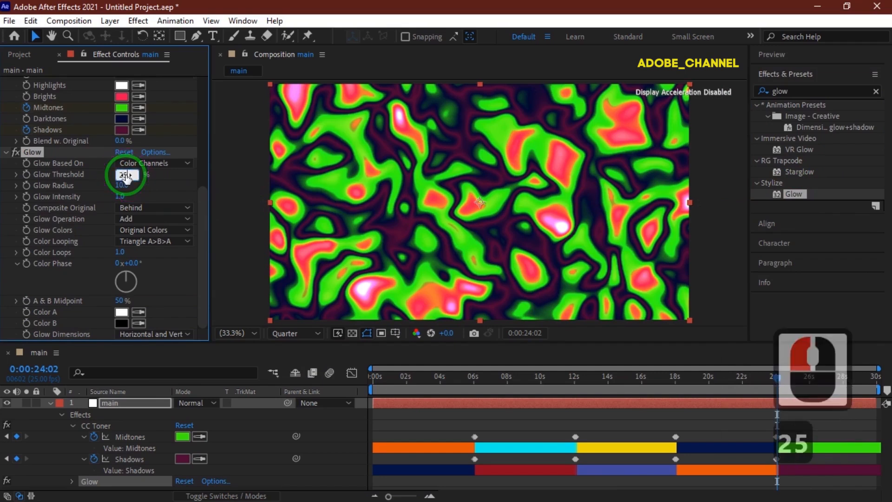
key("Return")
left_click(121, 185)
type("50")
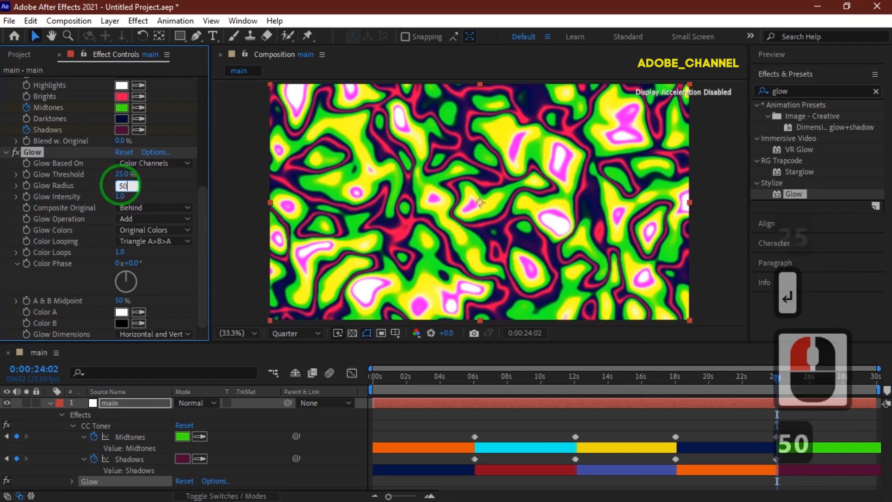
key("Return")
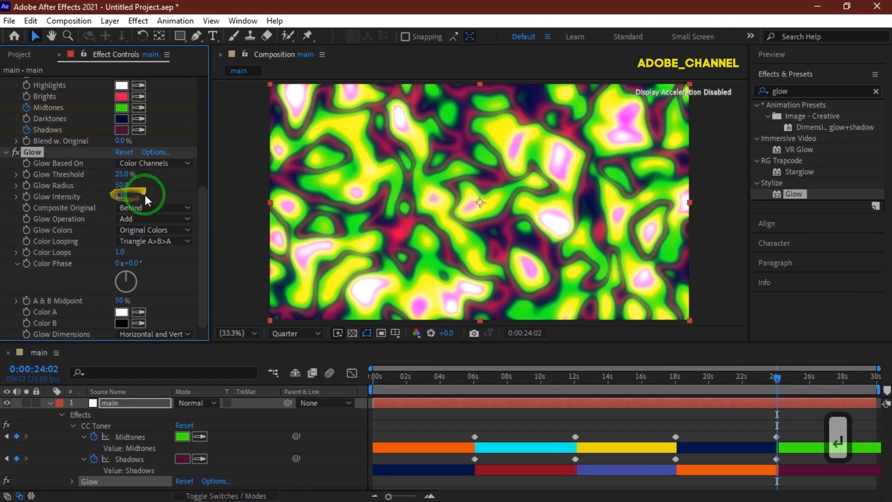
Return to the start of the composition, collapse the layer's properties, and play a preview of the animation.
left_click(373, 375)
left_click(351, 376)
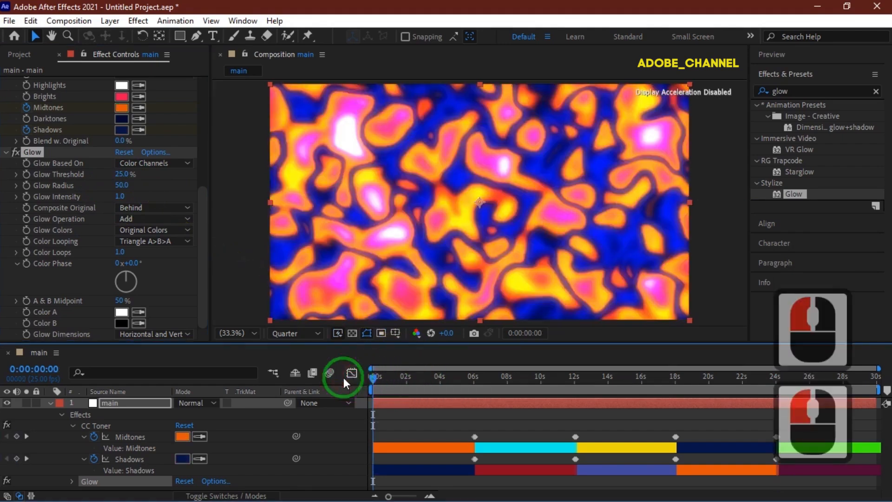
left_click(50, 402)
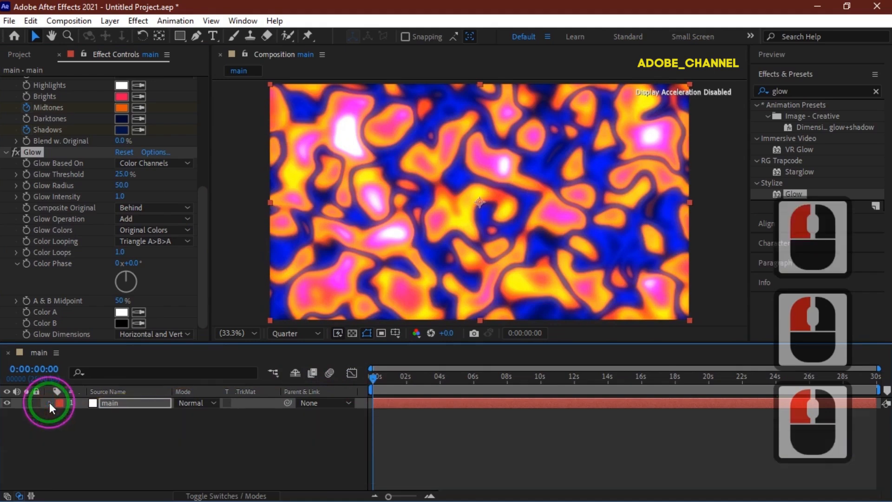
left_click(806, 58)
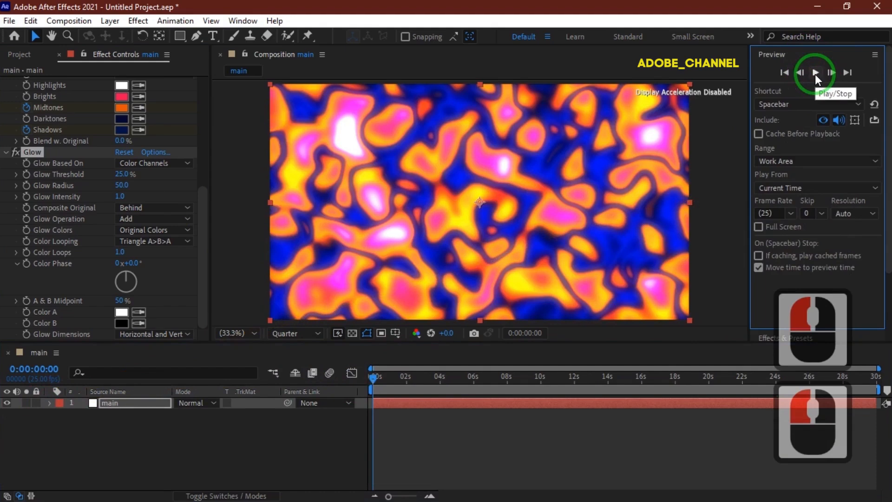
left_click(814, 73)
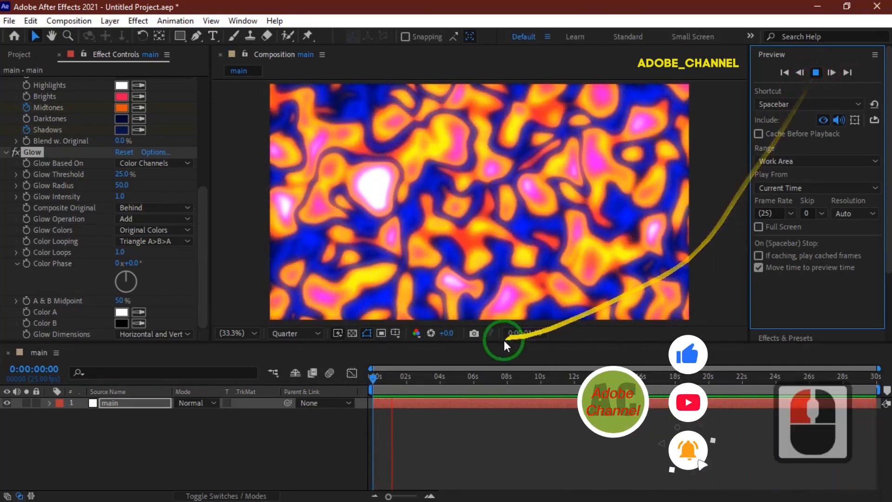
left_click(373, 369)
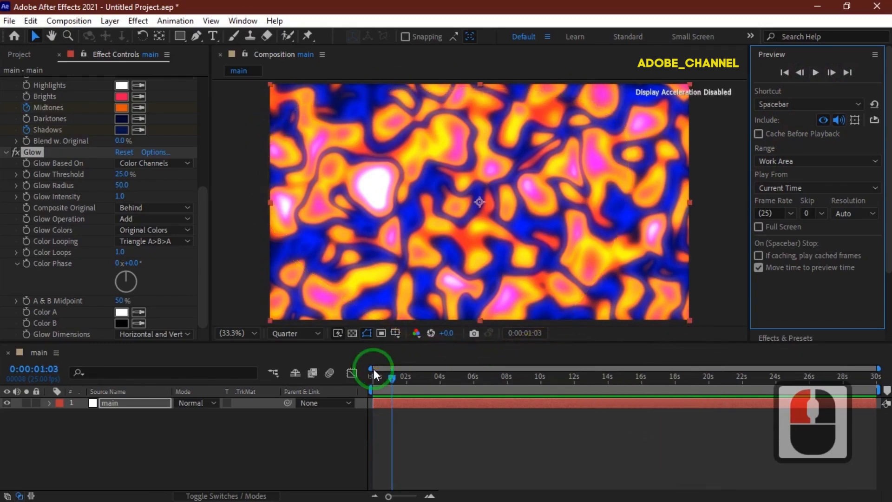